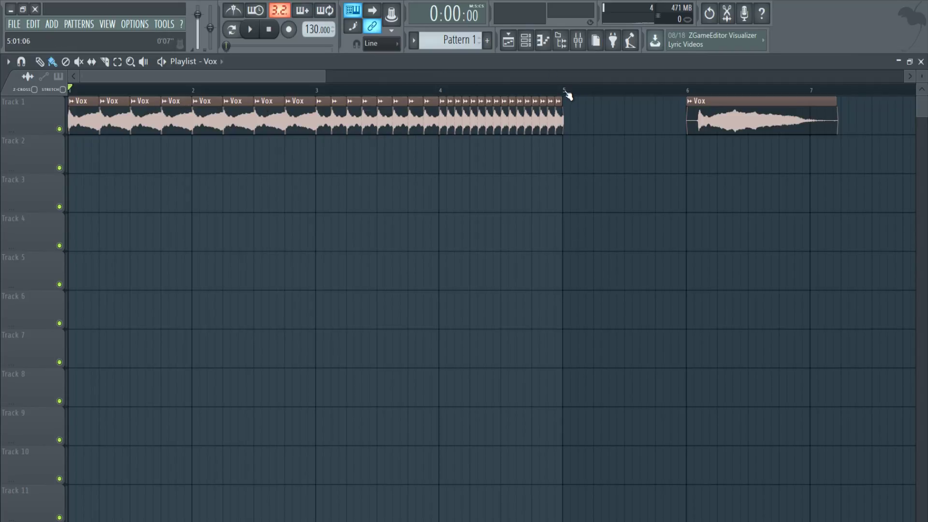
- Look at the pitch knob's automation options in the Vox channel settings
double_click(84, 114)
right_click(386, 249)
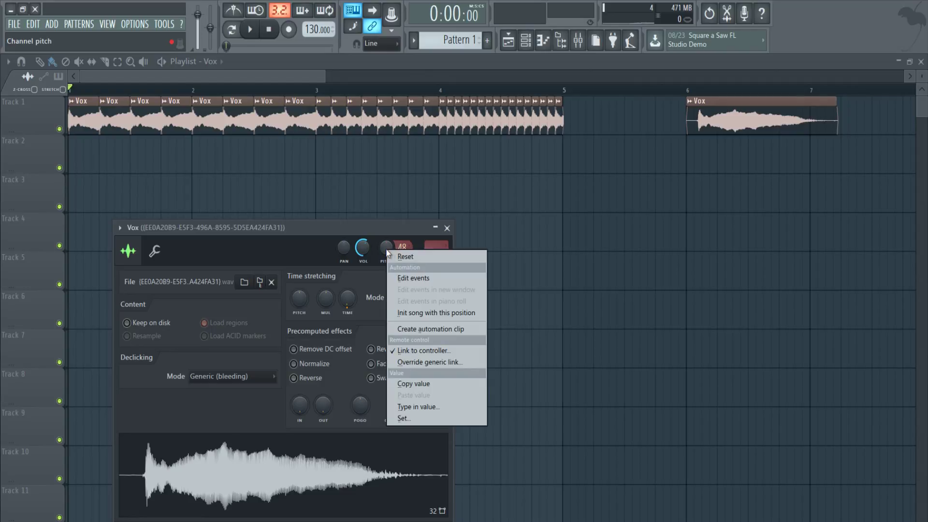
click(339, 227)
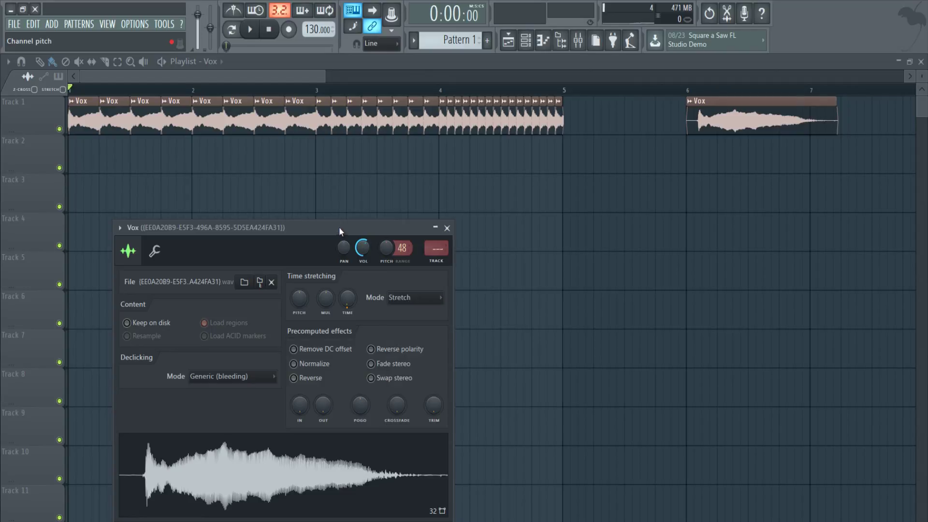
click(447, 228)
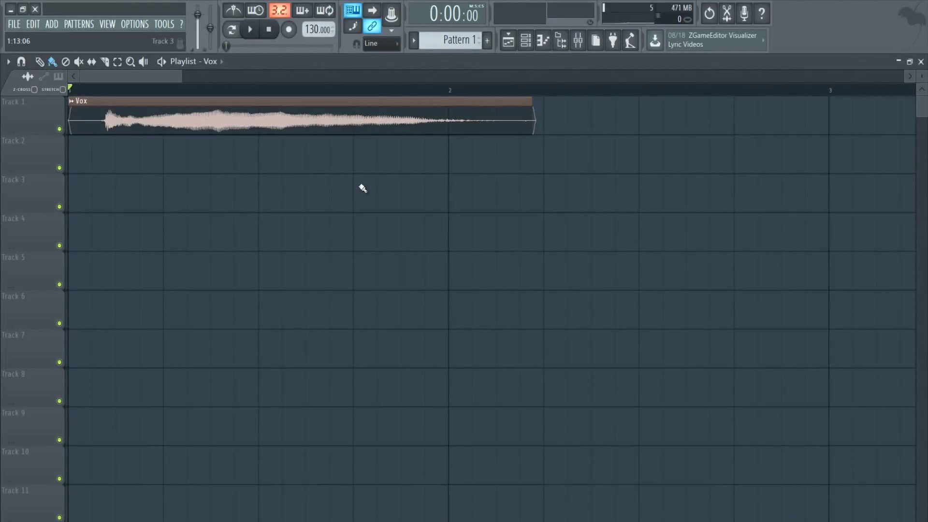
- Play back the untrimmed Vox clip on track 1
key(space)
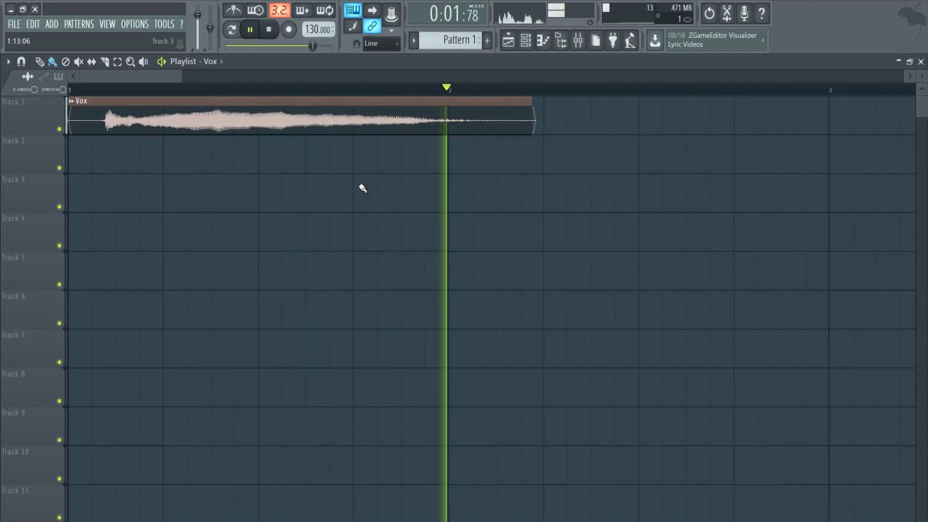
key(space)
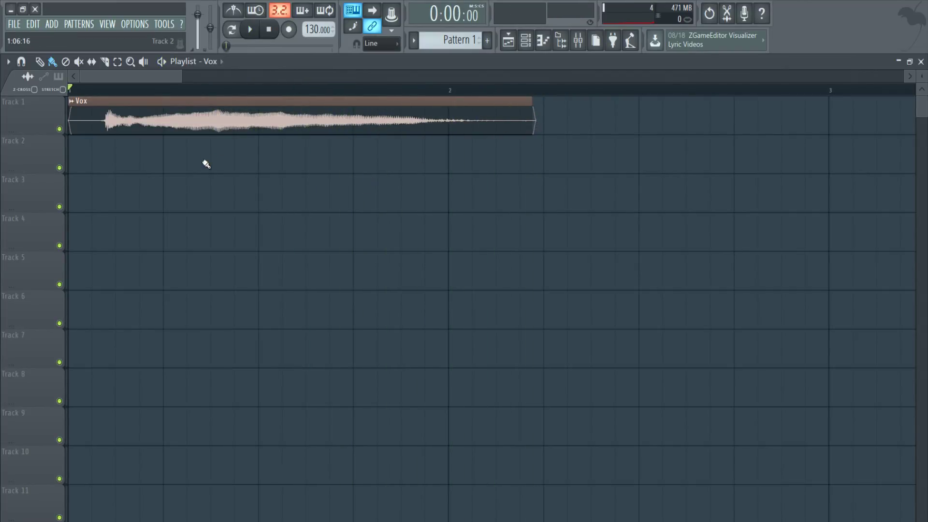
drag(180, 73, 154, 79)
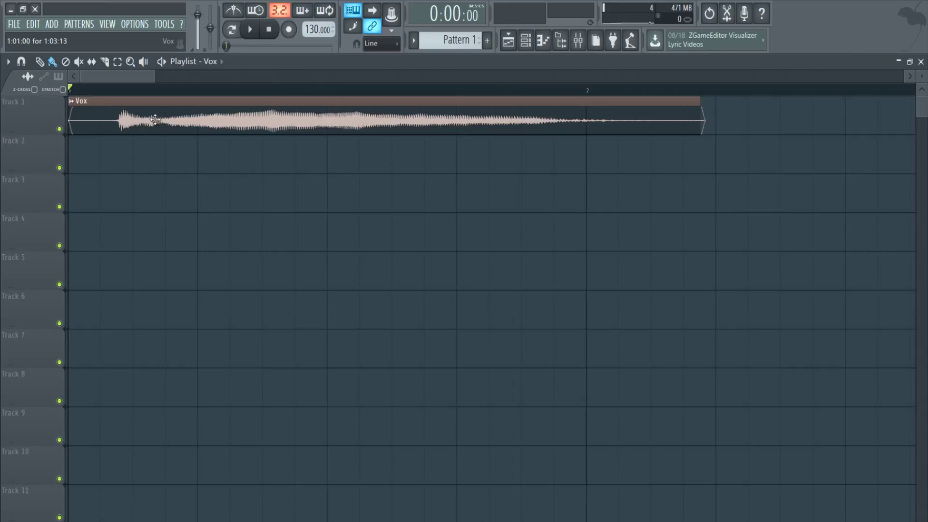
- Open the Vox sample in Edison and select the audio after the leading silence, from about 0:151 to 2:104
double_click(207, 118)
right_click(313, 473)
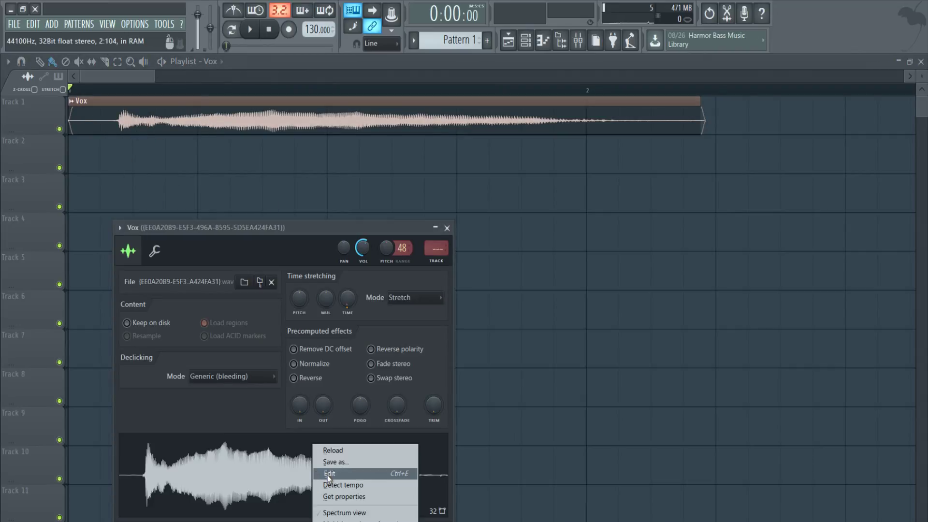
click(333, 473)
drag(221, 330, 290, 334)
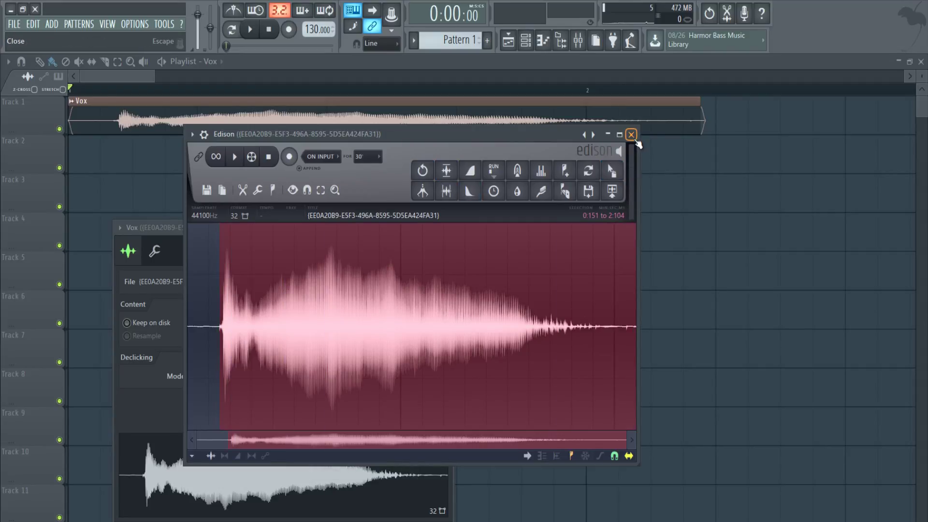
click(636, 140)
click(445, 227)
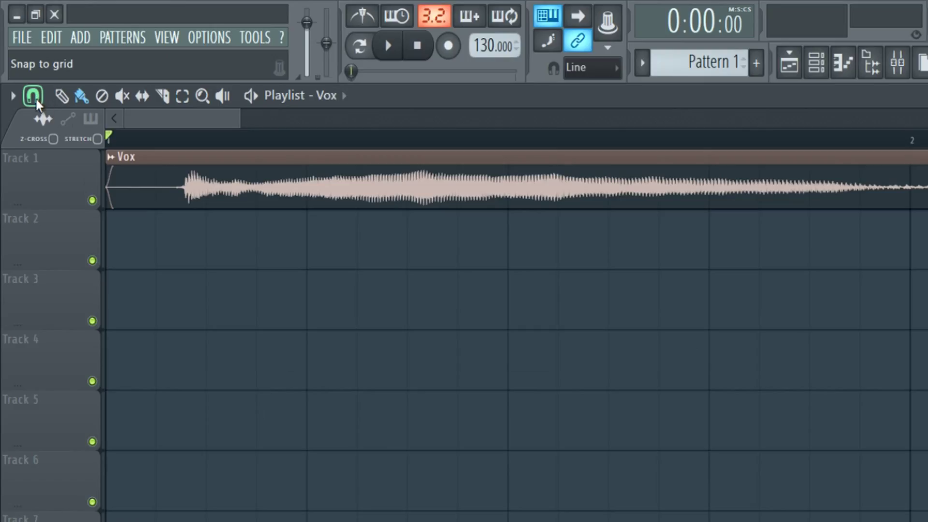
- Set the playlist snap to (none) and trim the leading silence off the start of the Vox clip
click(22, 62)
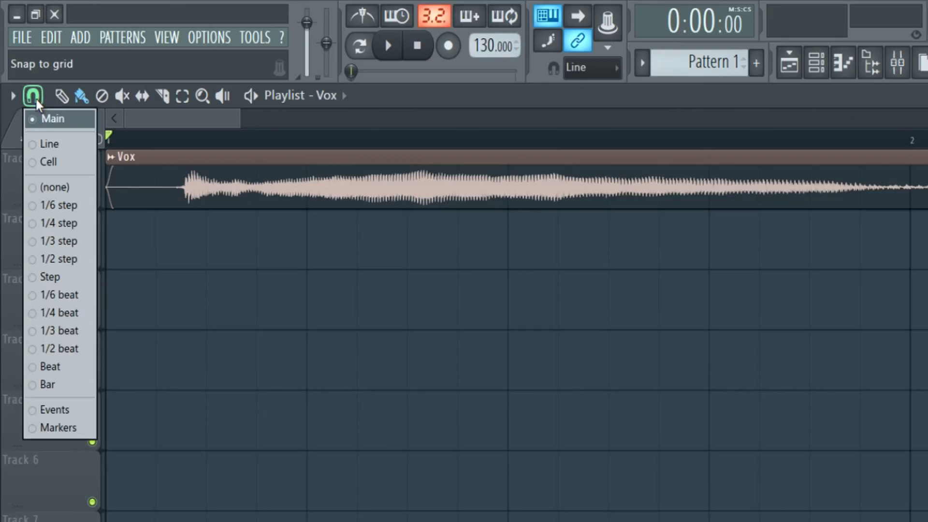
click(57, 190)
drag(232, 120, 156, 123)
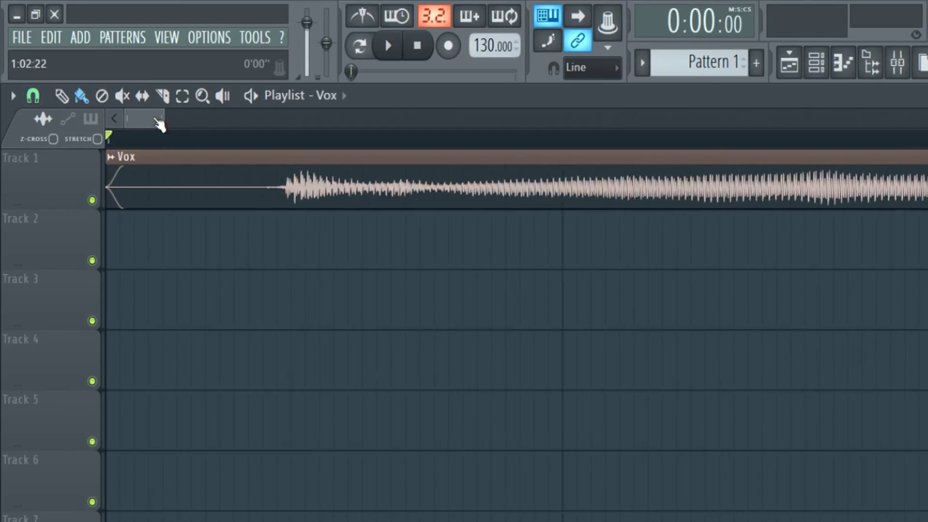
drag(108, 200, 293, 200)
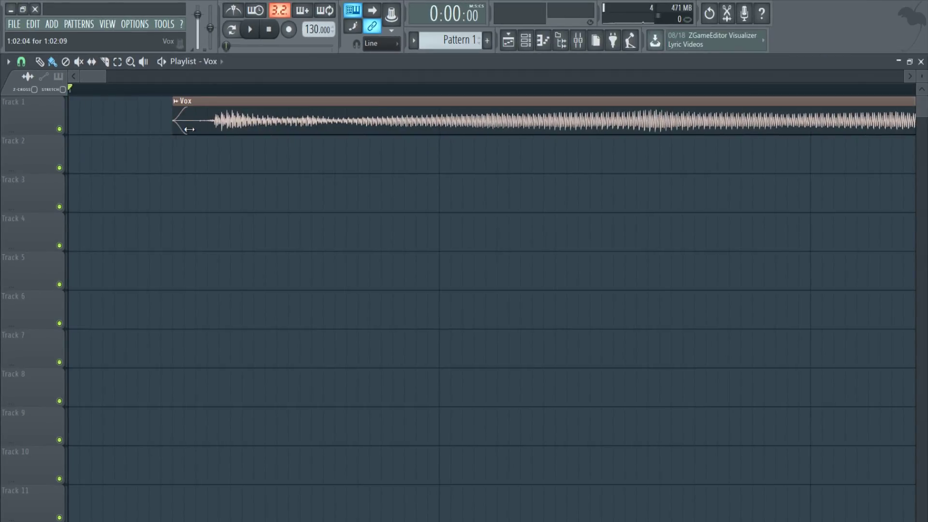
drag(189, 129, 215, 134)
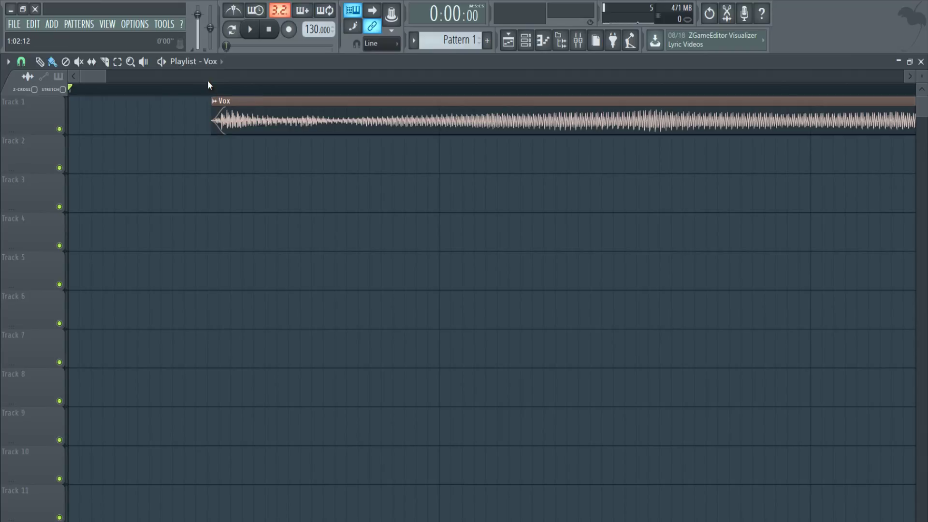
- Look through the declicking modes in the Vox channel settings
double_click(253, 110)
drag(311, 221, 654, 112)
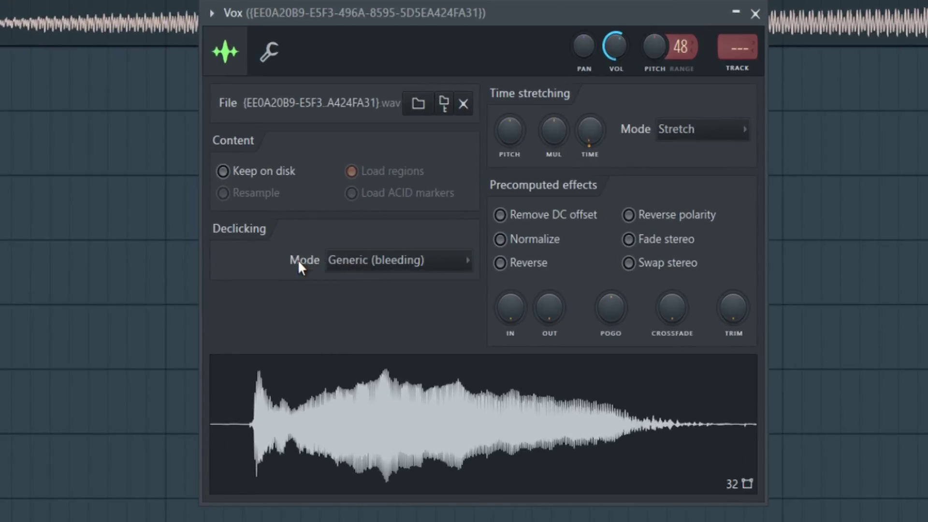
click(388, 267)
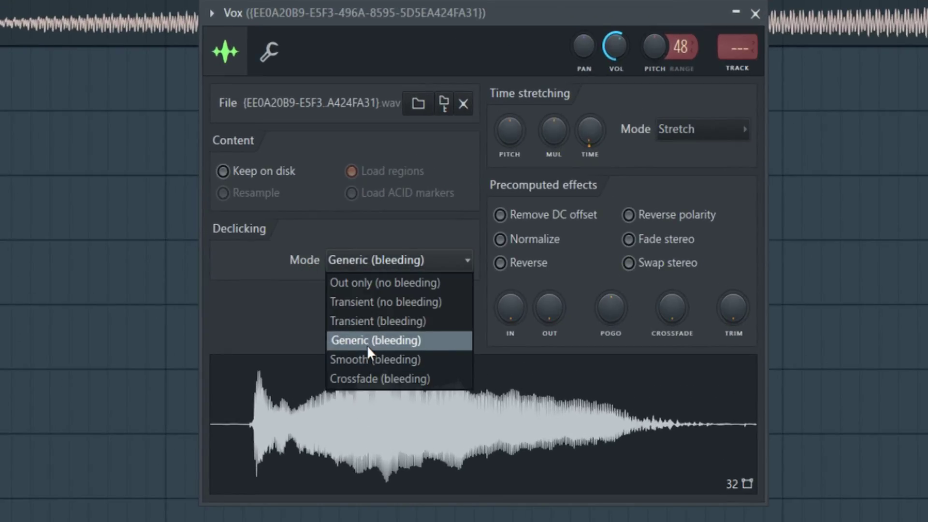
click(755, 13)
- Move the trimmed Vox clip to the start of bar 1 and shorten its end to the bar 2 line
drag(455, 111, 167, 112)
drag(104, 75, 138, 83)
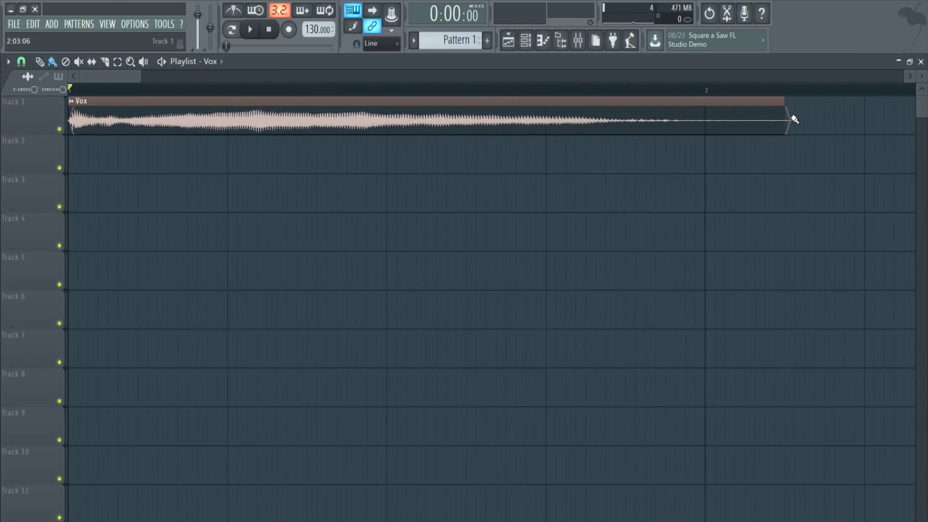
click(794, 118)
right_click(793, 122)
drag(781, 121, 706, 118)
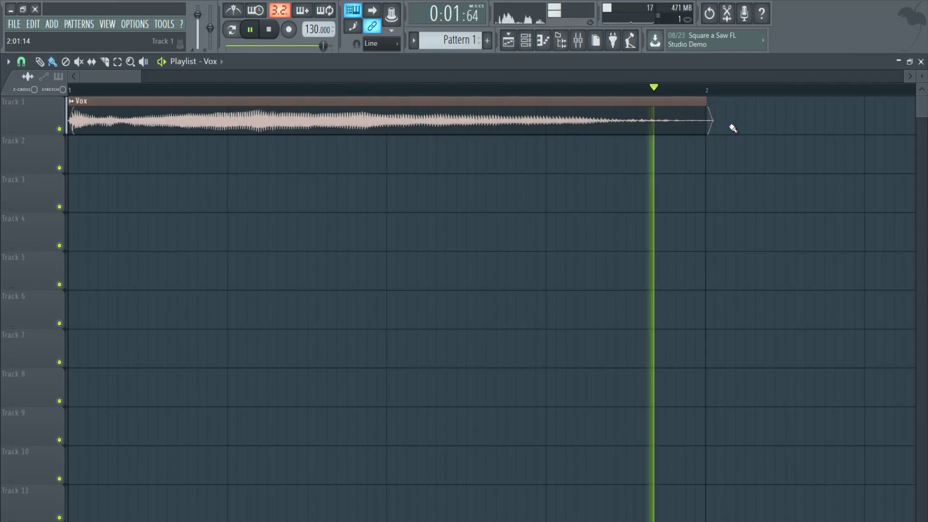
key(space)
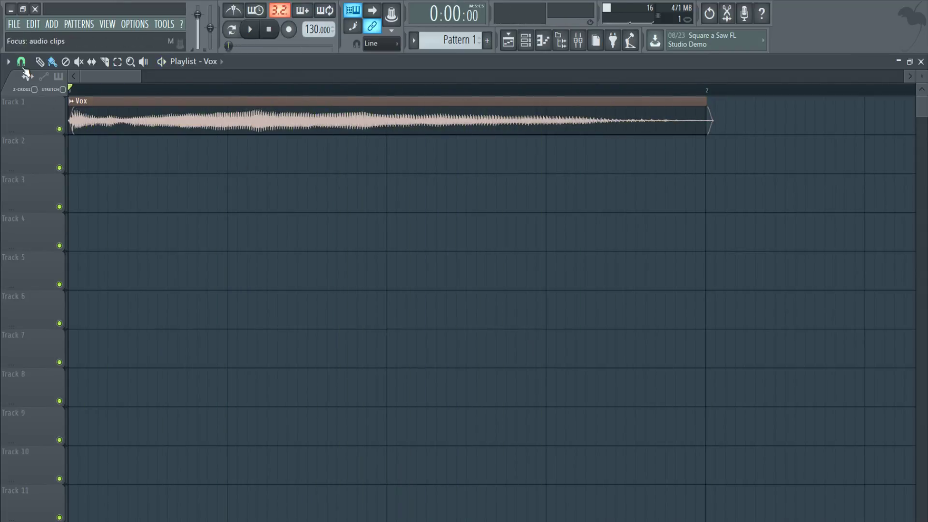
- Set the playlist snap back to Main
click(21, 62)
click(26, 76)
drag(141, 75, 202, 76)
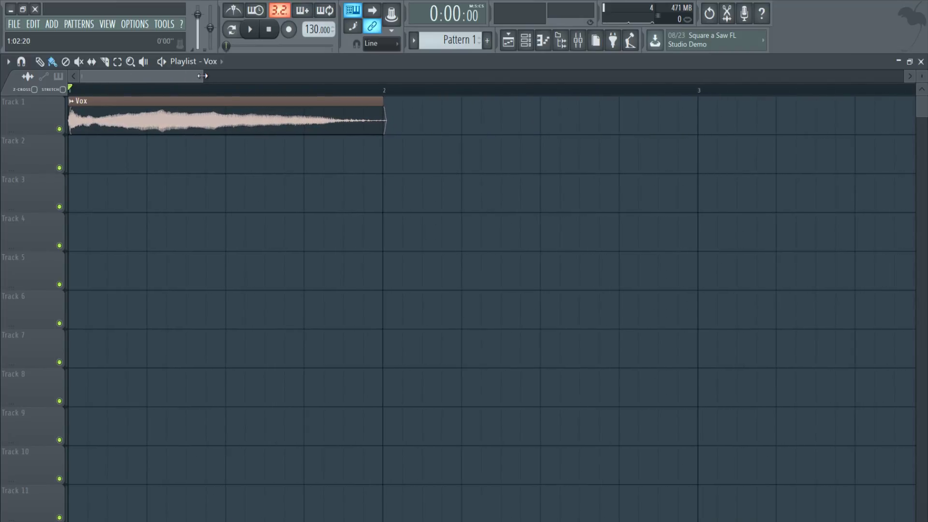
drag(208, 76, 313, 77)
- Fill bars 1 to 4 of track 1 with back-to-back one-bar Vox clips and delete the extra copies
click(241, 161)
right_click(255, 144)
click(232, 153)
drag(261, 142, 274, 107)
drag(312, 76, 469, 76)
mouse_move(382, 170)
mouse_down()
mouse_move(130, 115)
mouse_move(361, 121)
mouse_move(308, 119)
mouse_up()
drag(474, 145, 319, 129)
drag(334, 125, 534, 122)
mouse_move(593, 124)
mouse_down()
mouse_move(582, 122)
mouse_move(632, 120)
mouse_move(480, 112)
mouse_up()
key(Delete)
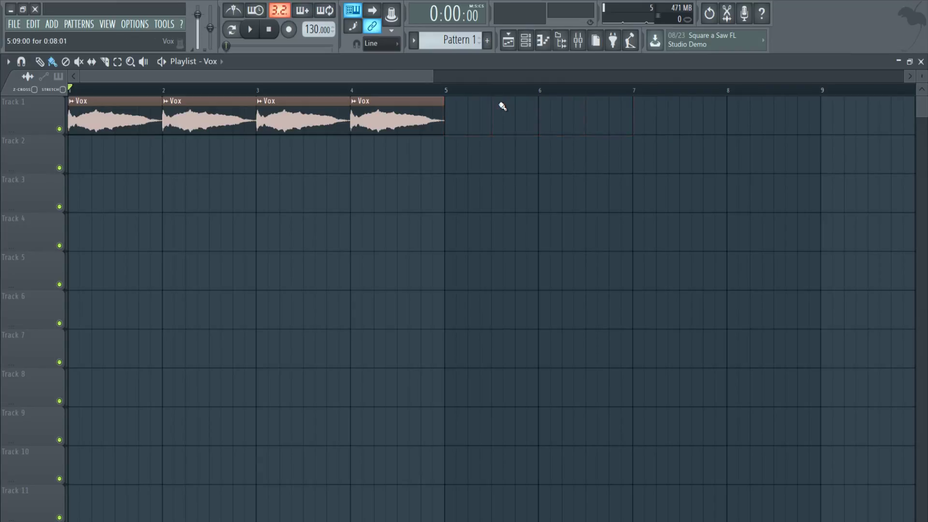
- Delete the Vox clips in bars 2, 3 and 4, keeping only the first one
right_click(398, 129)
right_click(304, 123)
right_click(218, 120)
- Shorten the Vox clip to half a bar, add a second copy in the rest of bar 1, and play them back
mouse_move(161, 119)
mouse_down()
mouse_move(111, 117)
mouse_move(148, 119)
mouse_up()
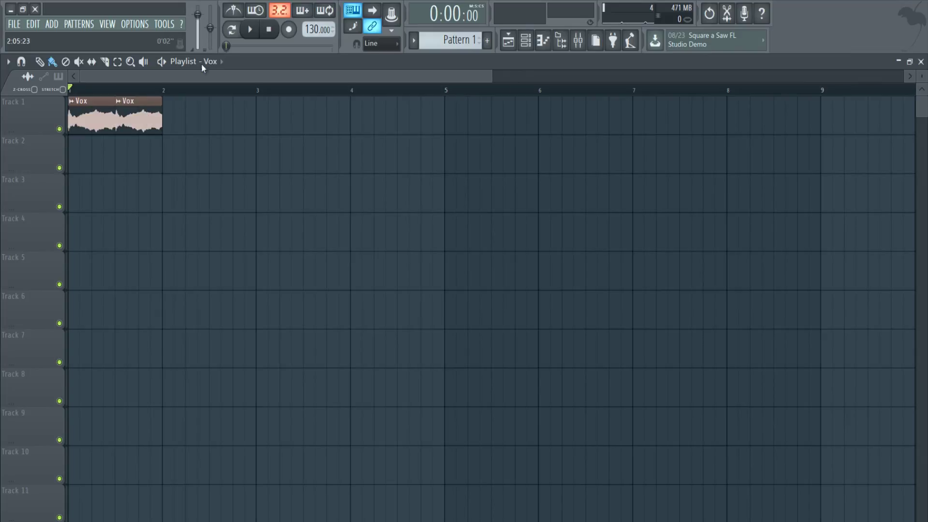
click(232, 30)
key(space)
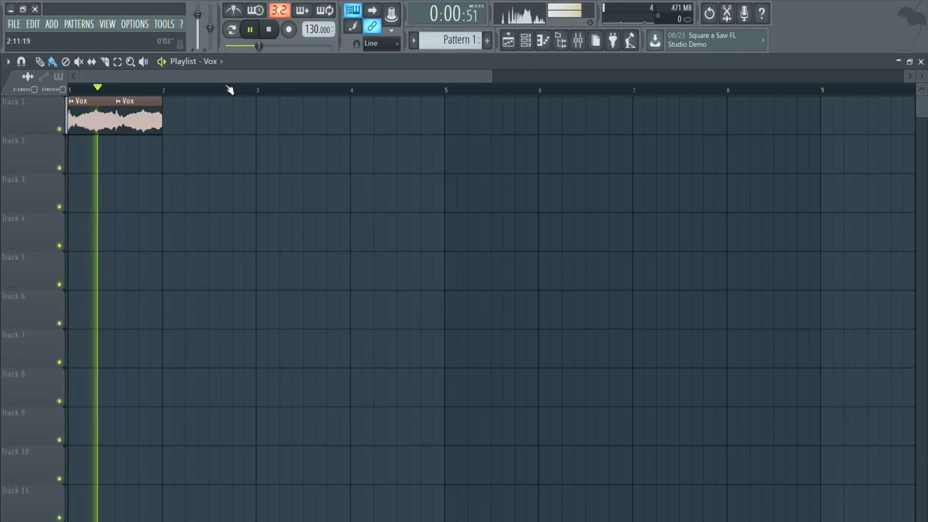
key(space)
- Copy the two half-bar Vox clips from bar 1 into bar 2 and start playback
drag(492, 76, 353, 77)
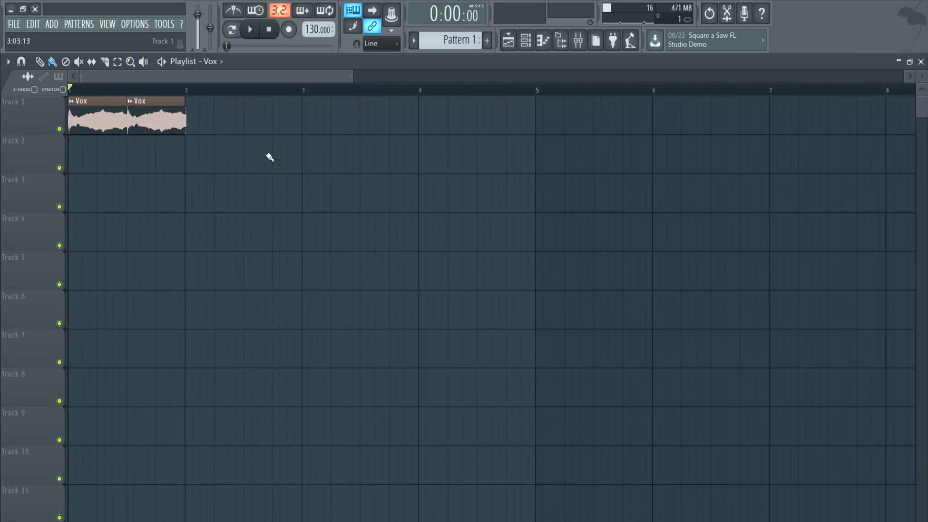
drag(284, 157, 114, 118)
mouse_move(145, 120)
mouse_down()
mouse_move(318, 123)
mouse_move(255, 116)
mouse_up()
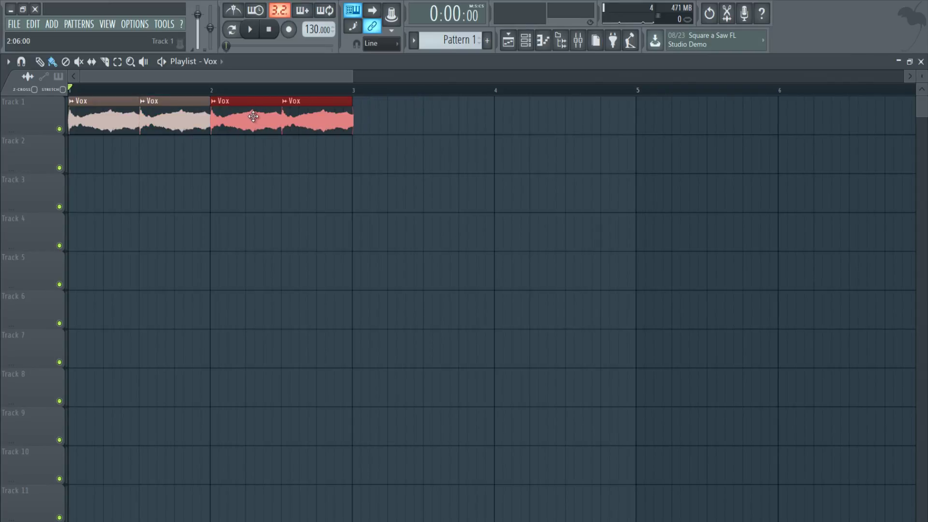
click(412, 182)
key(space)
- Duplicate the bar 2 clips into bar 3 and turn them into four quarter-bar Vox clips
drag(420, 209, 271, 97)
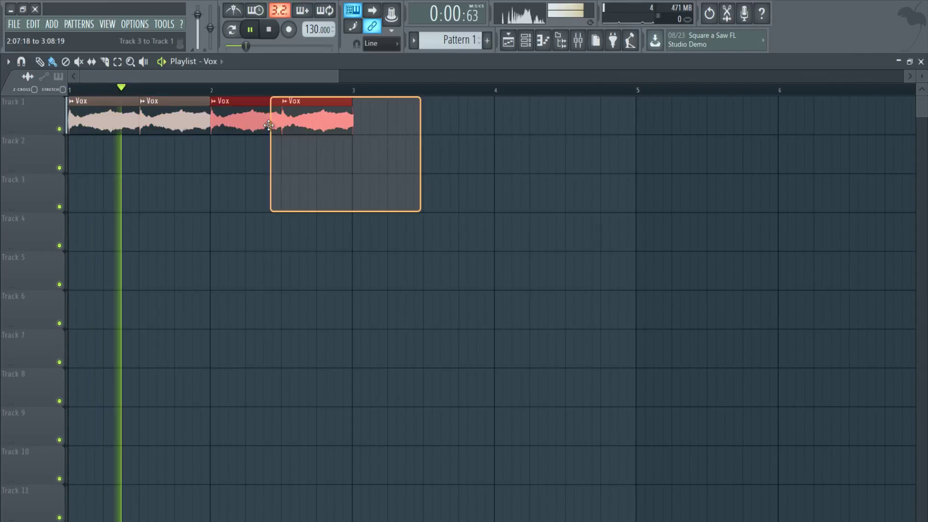
key(ctrl+b)
mouse_move(494, 122)
mouse_down()
mouse_move(451, 123)
mouse_move(480, 119)
mouse_up()
key(space)
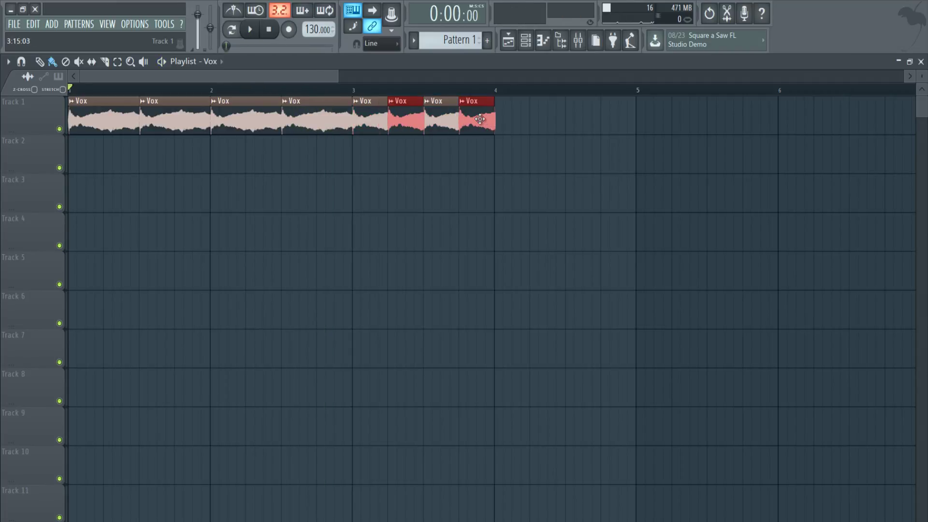
ctrl+click(590, 135)
key(space)
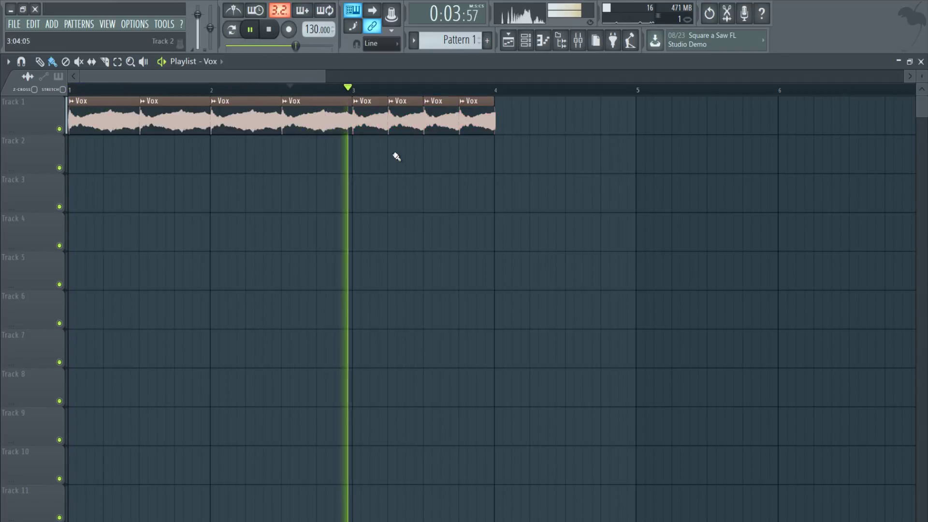
key(space)
- Duplicate the four quarter-bar Vox clips from bar 3 into bar 4 and play back the sequence
mouse_move(520, 170)
mouse_down()
mouse_move(372, 97)
mouse_move(514, 122)
mouse_up()
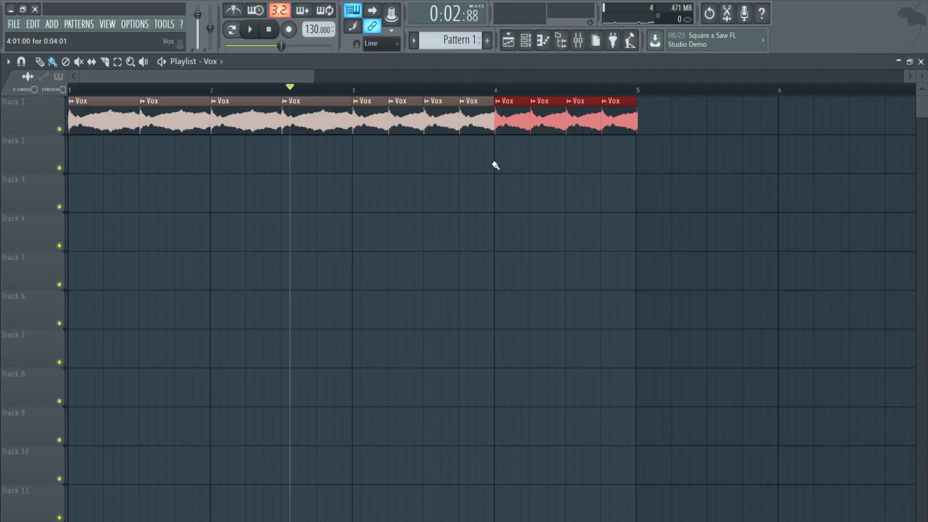
ctrl+click(505, 140)
click(269, 30)
key(space)
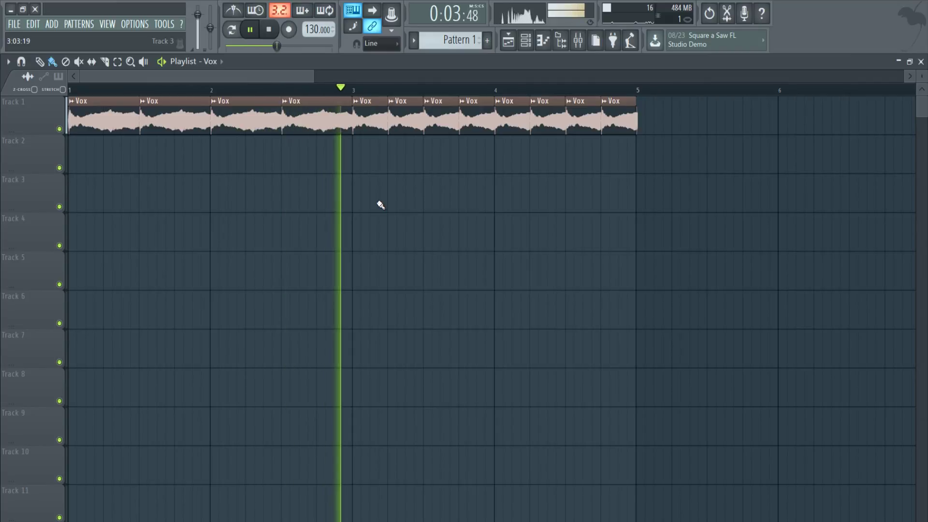
key(space)
- Turn the clips in bar 4 into eight Vox clips of an eighth of a bar each and play them back
drag(661, 170, 513, 98)
drag(623, 120, 628, 122)
ctrl+click(598, 195)
key(space)
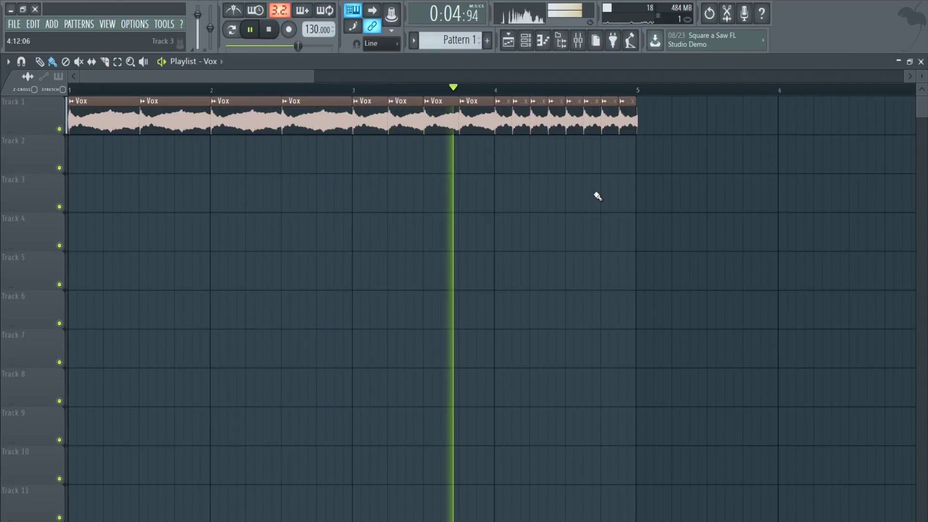
key(space)
- Turn the clips in the second half of bar 4 into eight Vox clips of a sixteenth of a bar each
drag(657, 162, 572, 127)
drag(636, 125, 633, 121)
ctrl+click(675, 139)
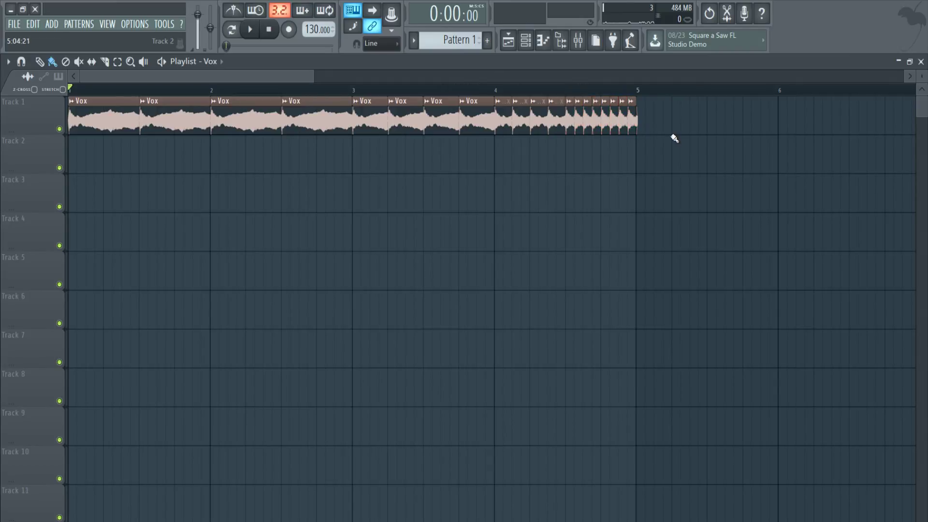
drag(663, 172, 462, 111)
ctrl+click(596, 162)
drag(661, 186, 509, 129)
ctrl+click(517, 213)
- Play back the whole accelerating Vox sequence on track 1
click(117, 62)
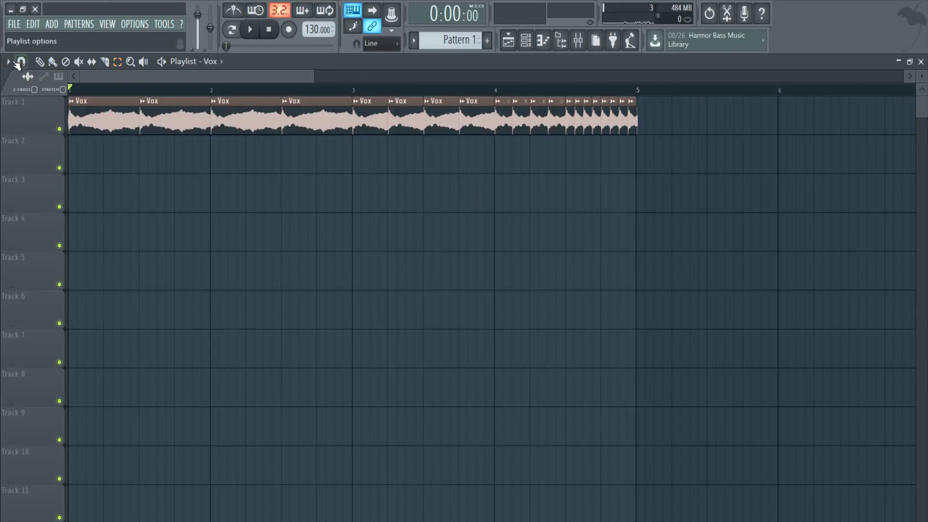
key(space)
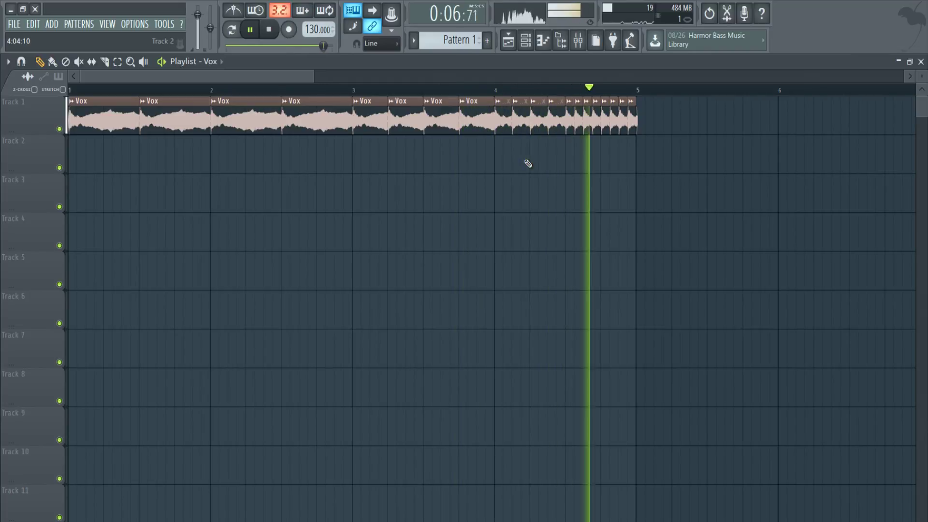
key(space)
- Select bars 1 to 4 of the playlist and set the Vox channel's pitch range to 48
drag(312, 77, 298, 77)
drag(679, 91, 68, 90)
double_click(96, 113)
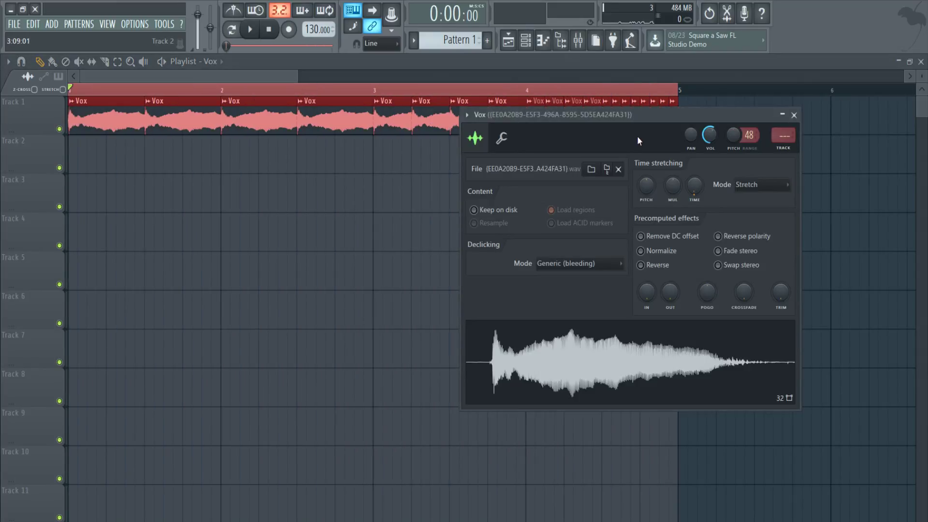
drag(619, 115, 596, 106)
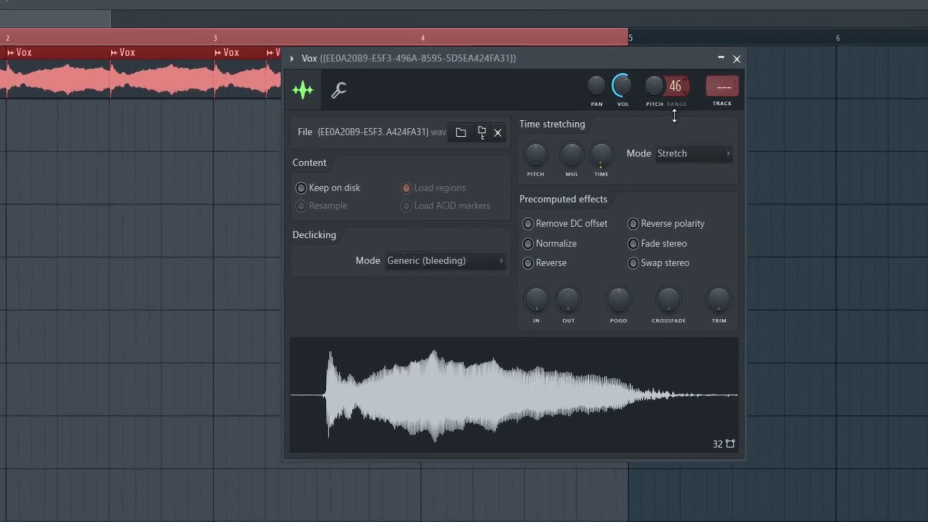
drag(674, 116, 675, 441)
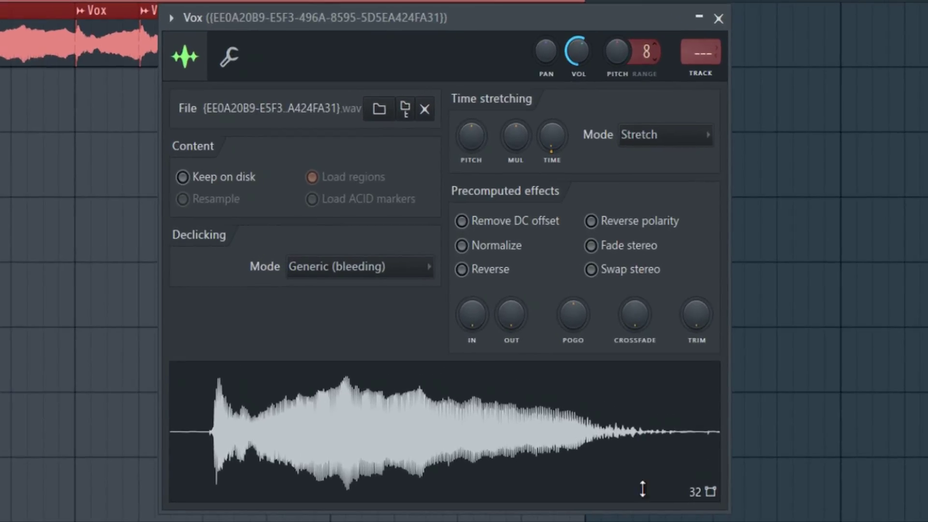
drag(645, 51, 645, 6)
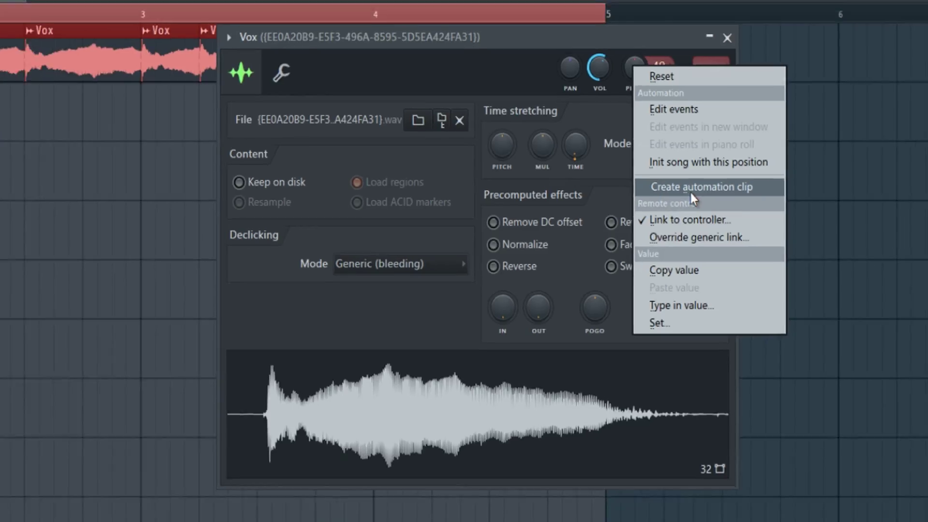
- Create an automation clip for the Vox channel pitch over bars 1 to 4 and clear the selection
click(640, 188)
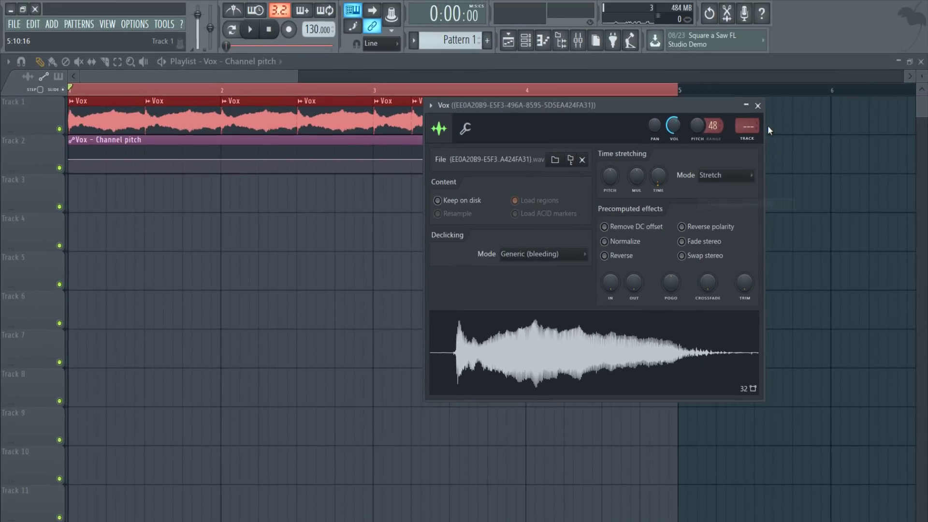
click(718, 19)
ctrl+click(523, 229)
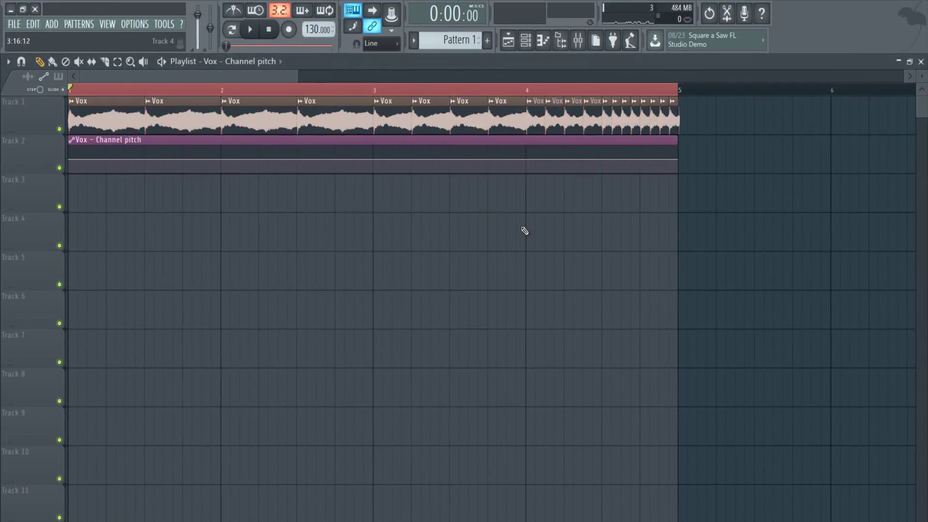
click(221, 92)
drag(295, 78, 245, 73)
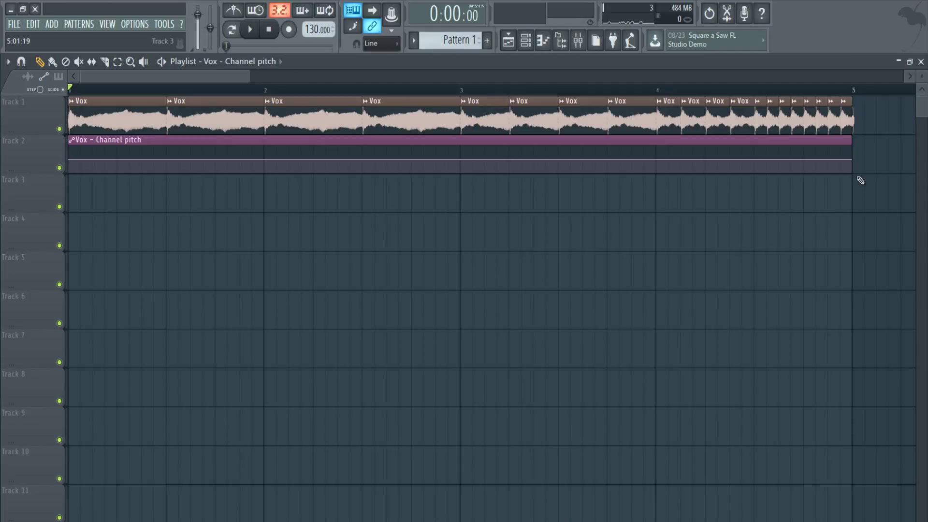
- Raise the channel pitch automation's end point and move it slightly earlier, bend the line into a gradual rise, and play it back
mouse_move(853, 161)
drag(853, 161, 827, 153)
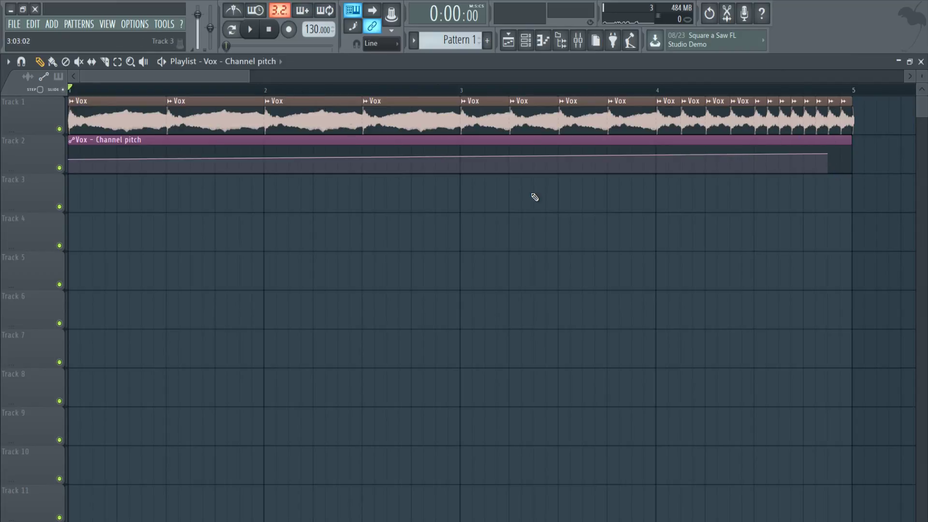
key(space)
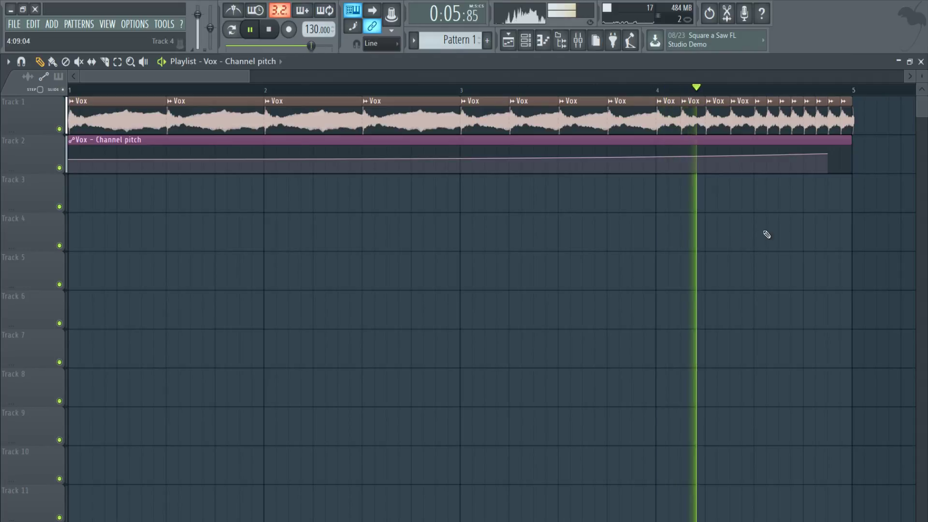
key(space)
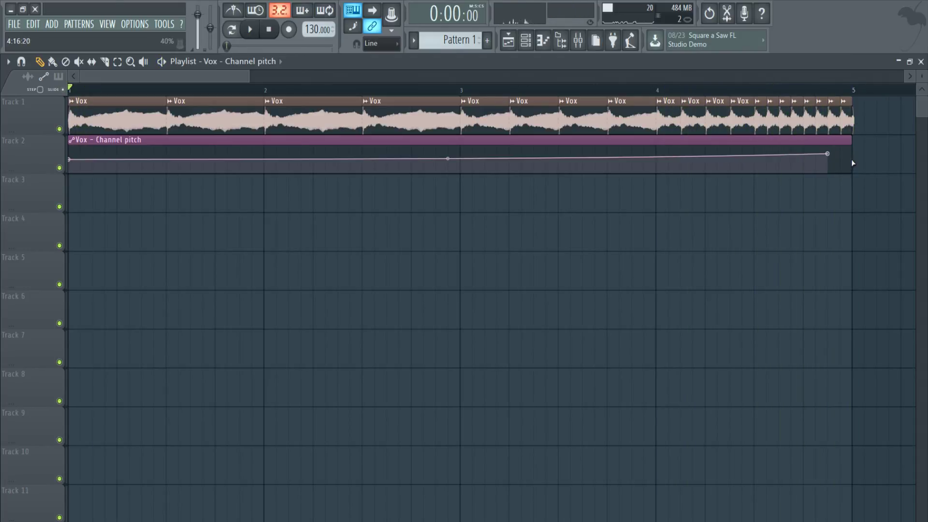
- Add a final point to the channel pitch automation at bar 5 with a curved pitch drop, and play it back
click(852, 164)
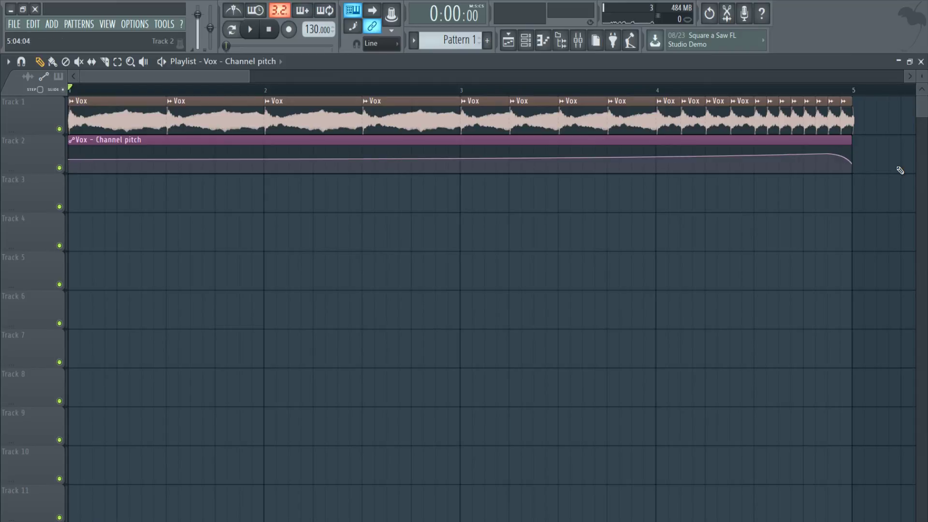
key(space)
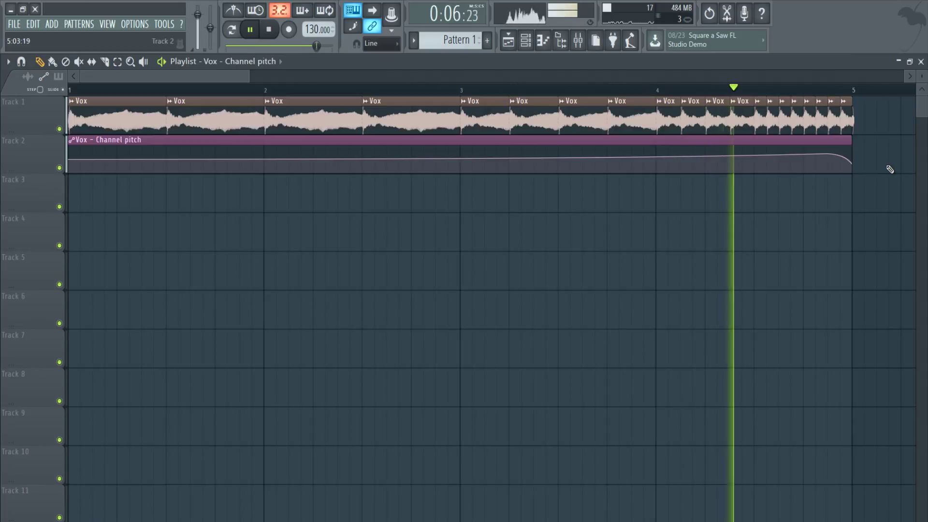
key(space)
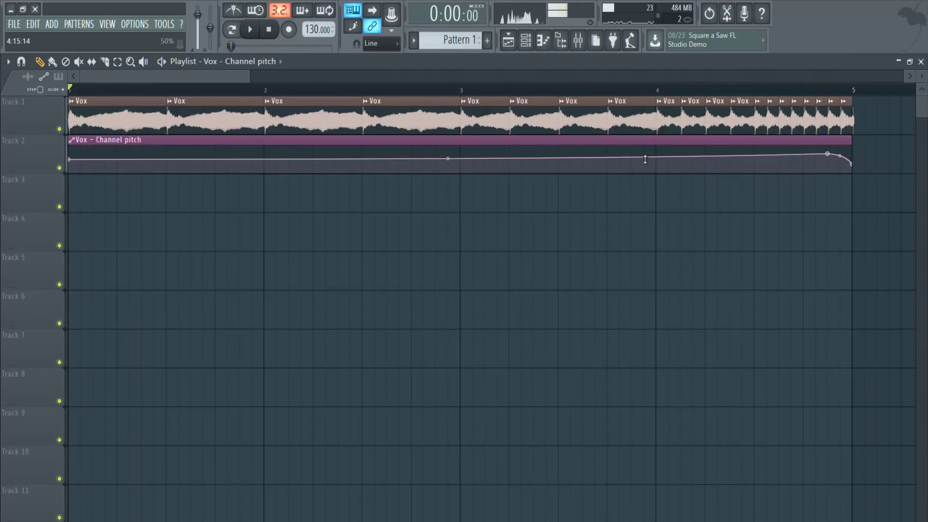
- Select bars 1 to 4 again and load Fruity Reeverb 2 into slot 2 of the master mixer track
drag(260, 77, 338, 80)
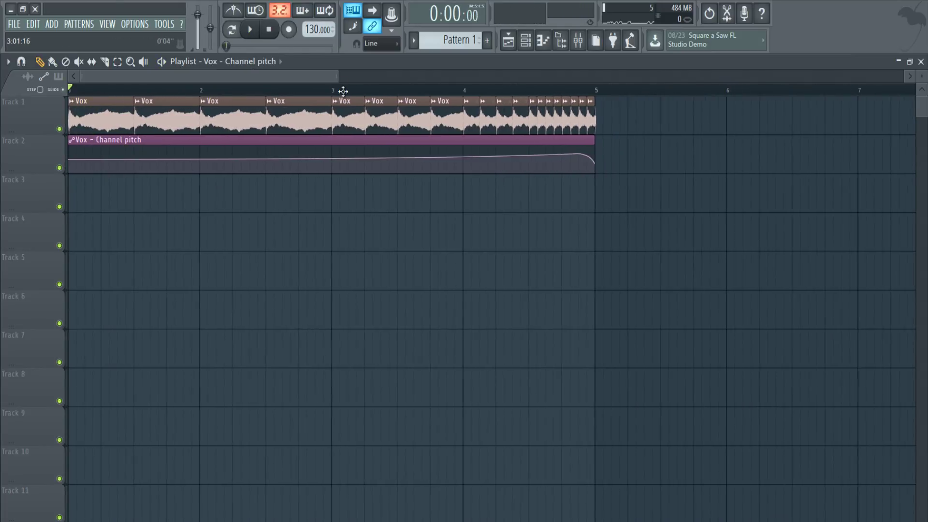
drag(583, 91, 44, 114)
click(578, 40)
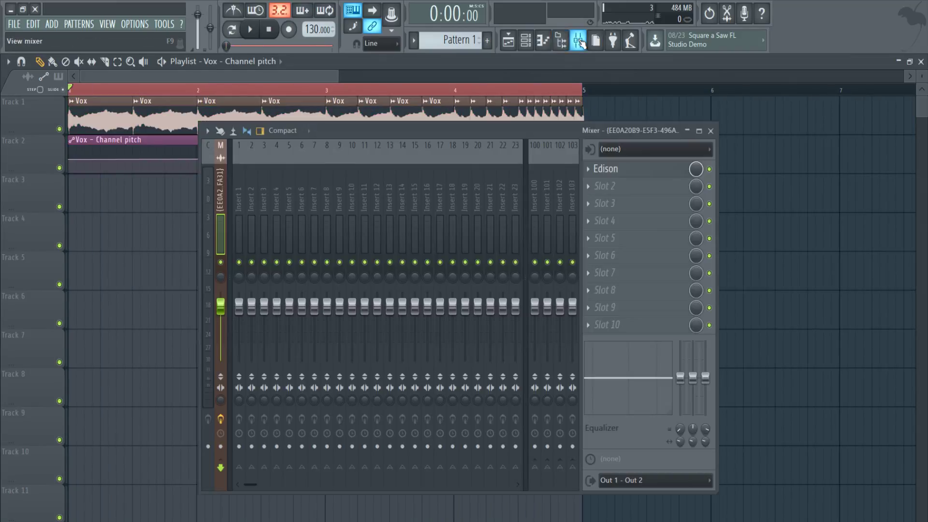
drag(411, 133, 601, 116)
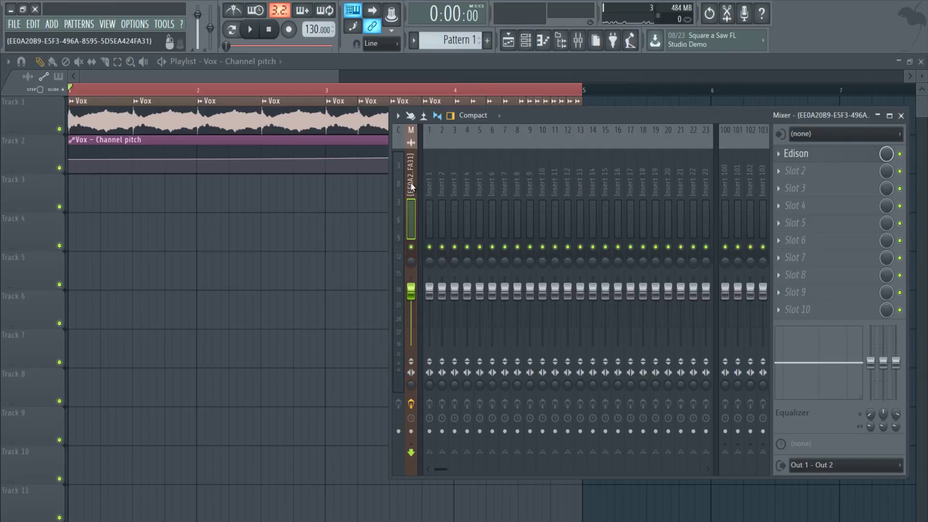
click(776, 171)
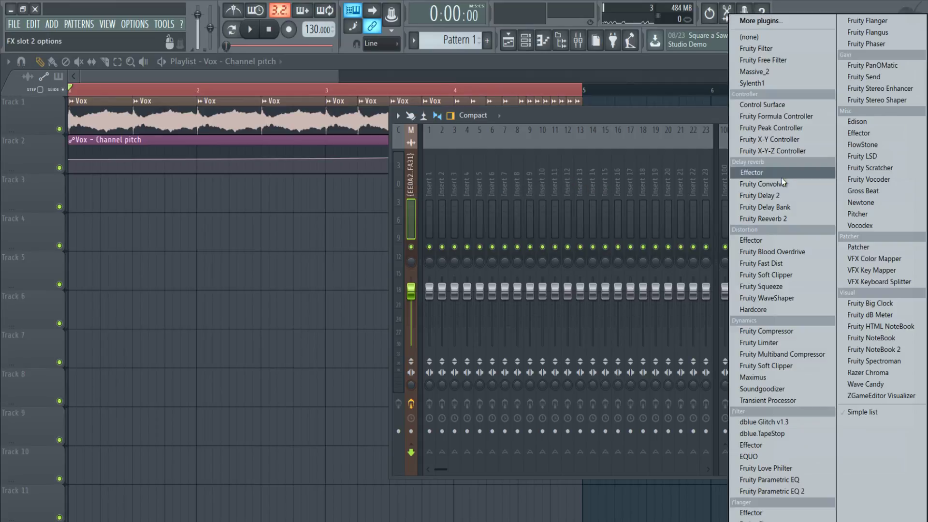
click(775, 219)
key(F9)
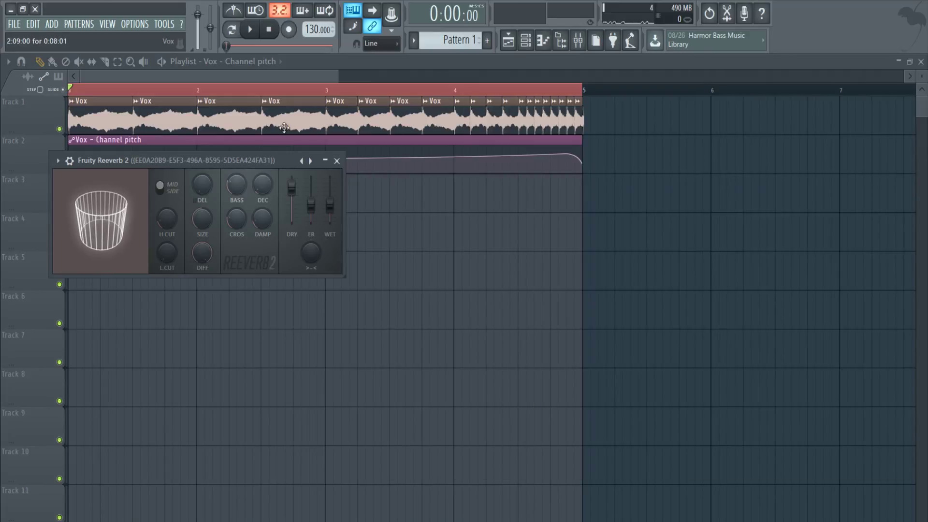
- Lower the reverb's wet level and set its low cut to 3000 Hz while playing the sequence
drag(286, 162, 589, 160)
drag(632, 205, 636, 232)
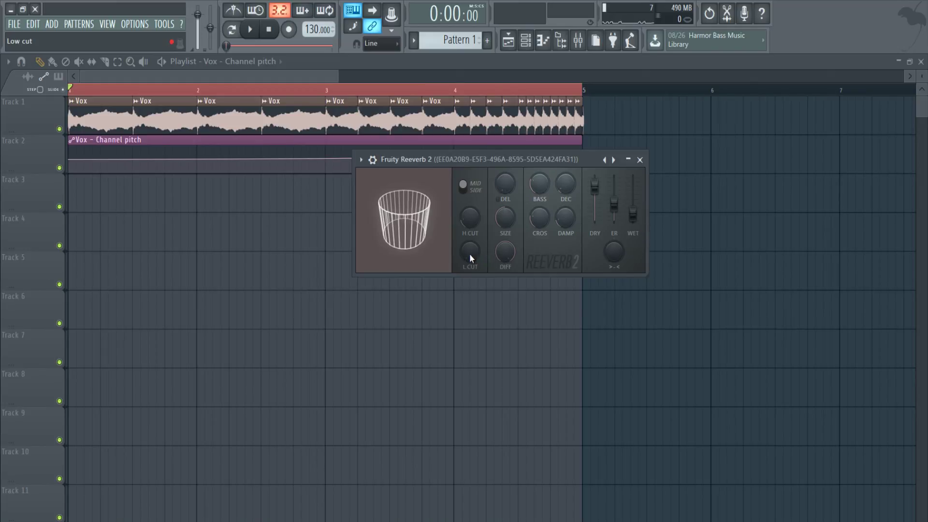
key(space)
drag(470, 254, 459, 451)
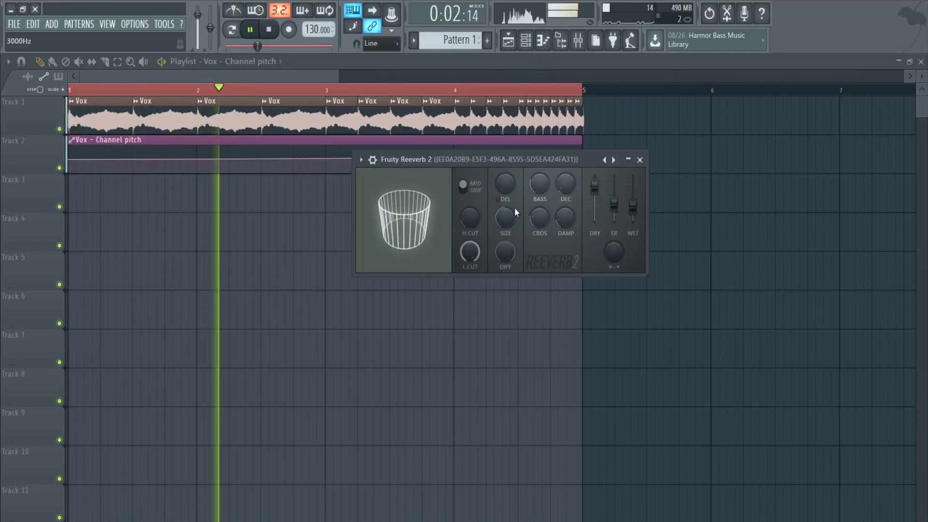
key(space)
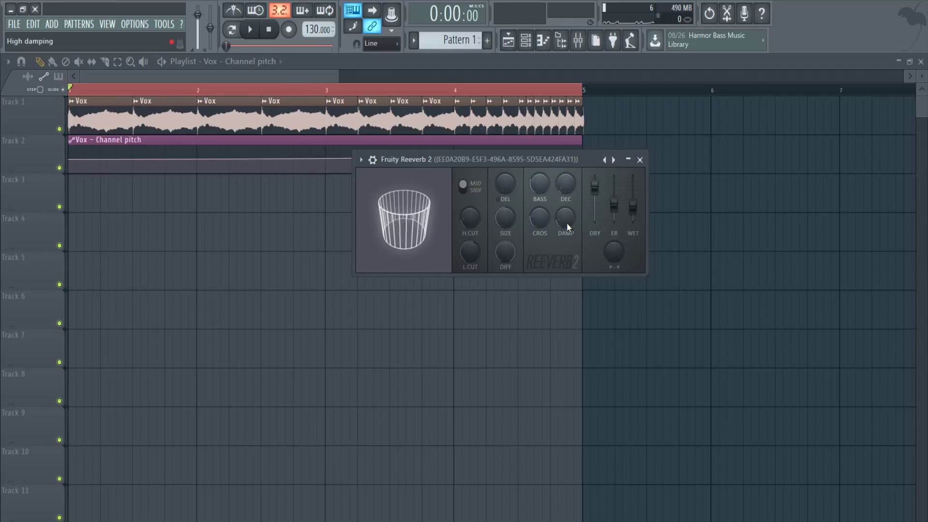
- Set the reverb's high damping to 16.1 kHz and play back the start of the sequence
drag(563, 221, 567, 205)
key(space)
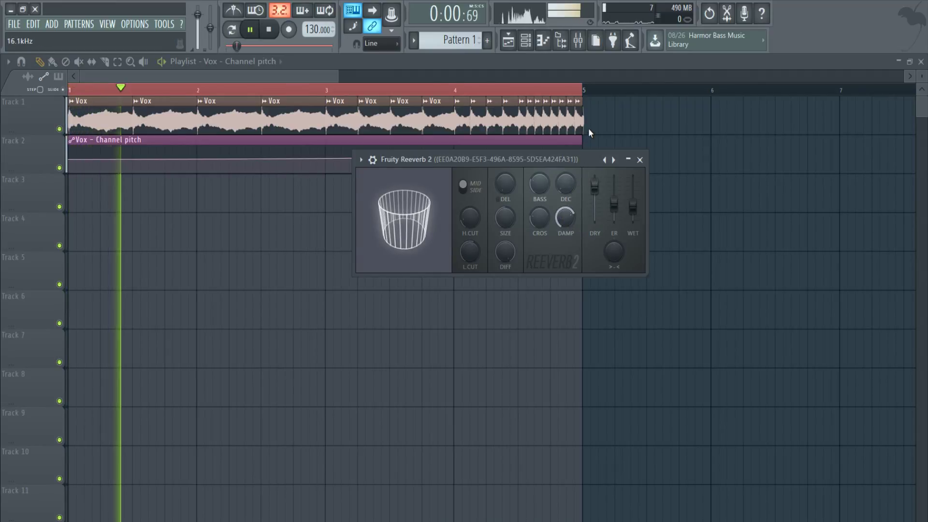
key(space)
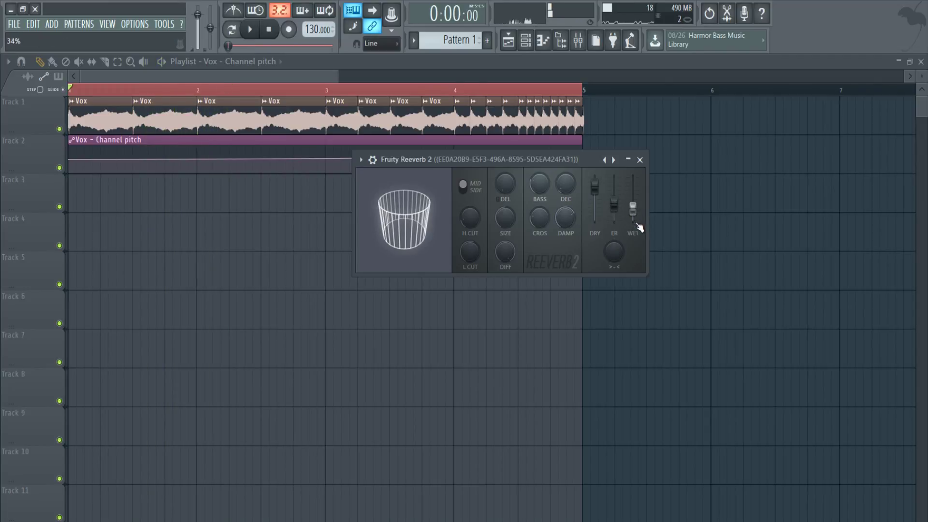
- Lower the reverb's wet level to about 16% and create an automation clip for it
drag(636, 216, 637, 235)
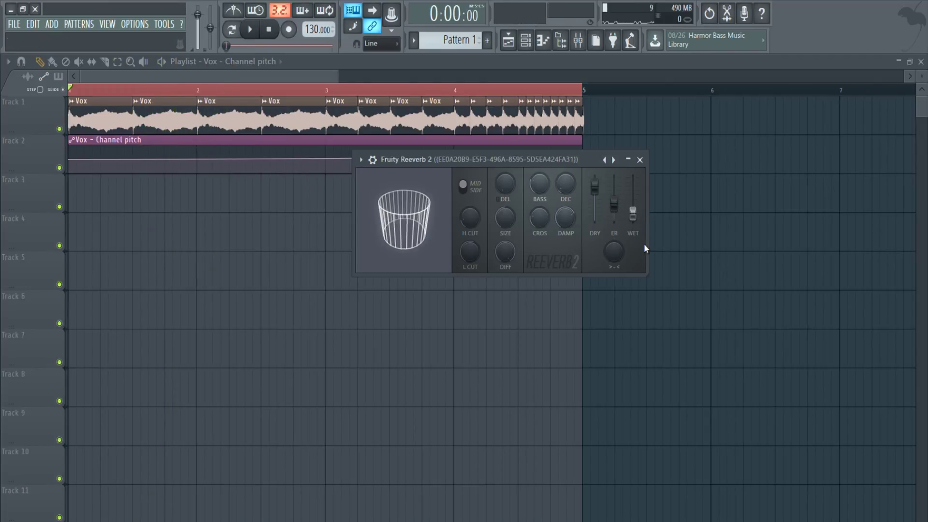
right_click(636, 216)
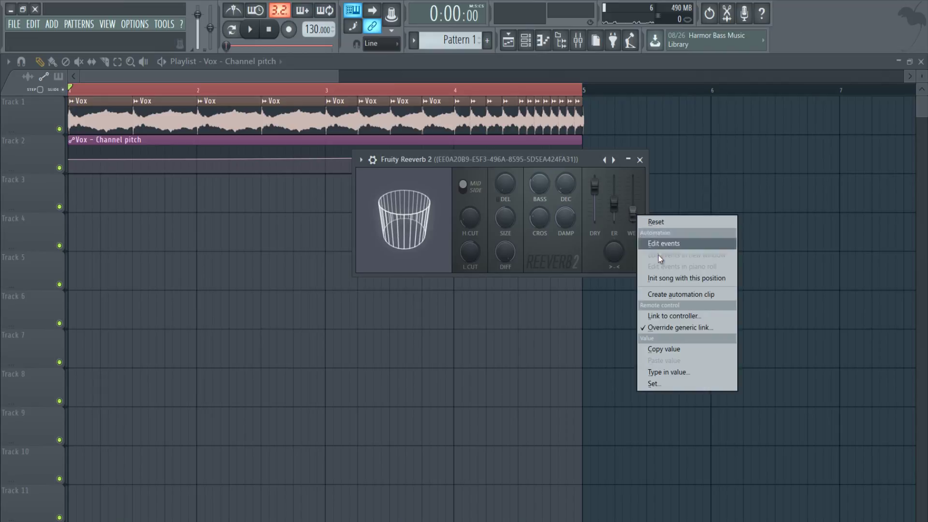
click(670, 295)
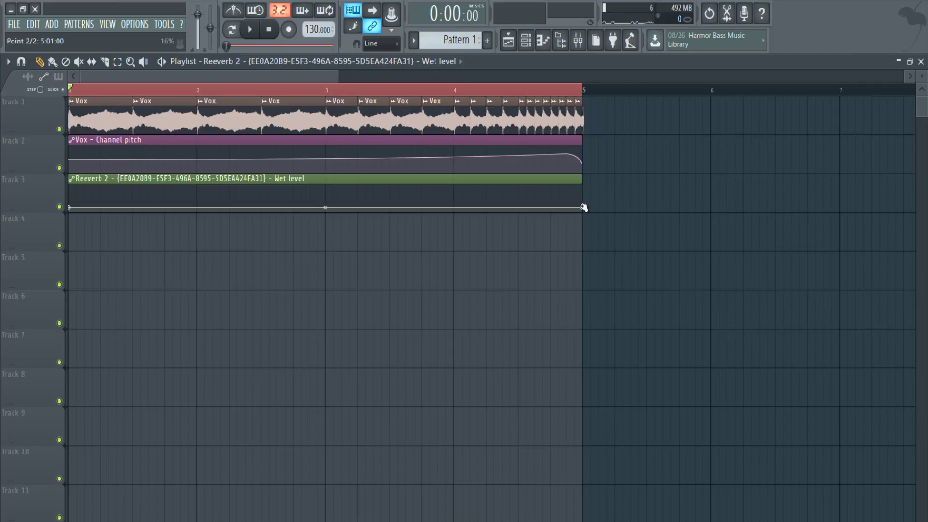
- Shape the wet level automation as a curved rise to 60% at 4:09:00, with the clip extending to bar 5
drag(573, 209, 549, 196)
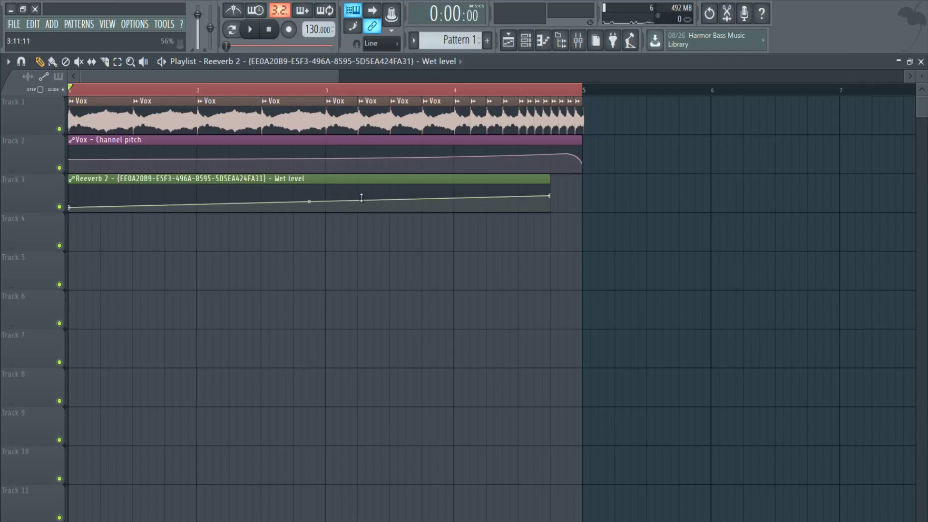
drag(309, 203, 304, 235)
drag(552, 186, 568, 180)
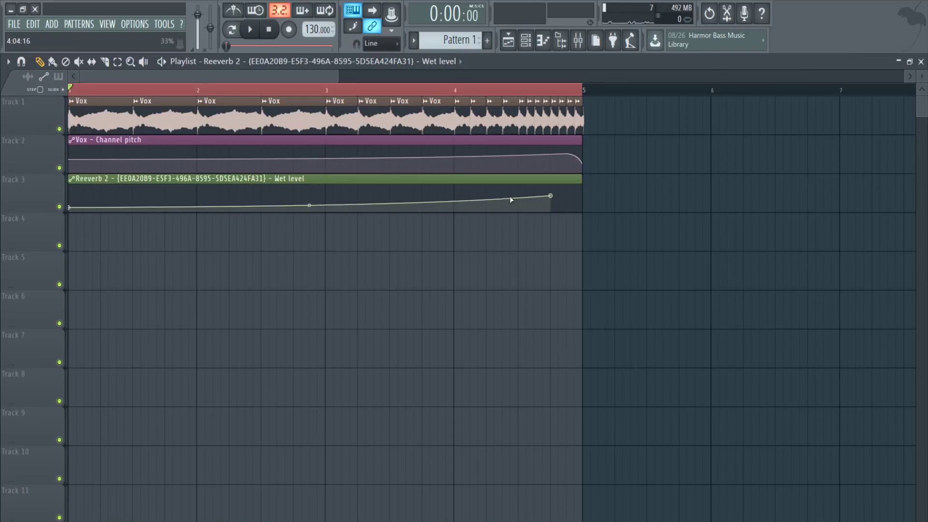
drag(552, 194, 519, 196)
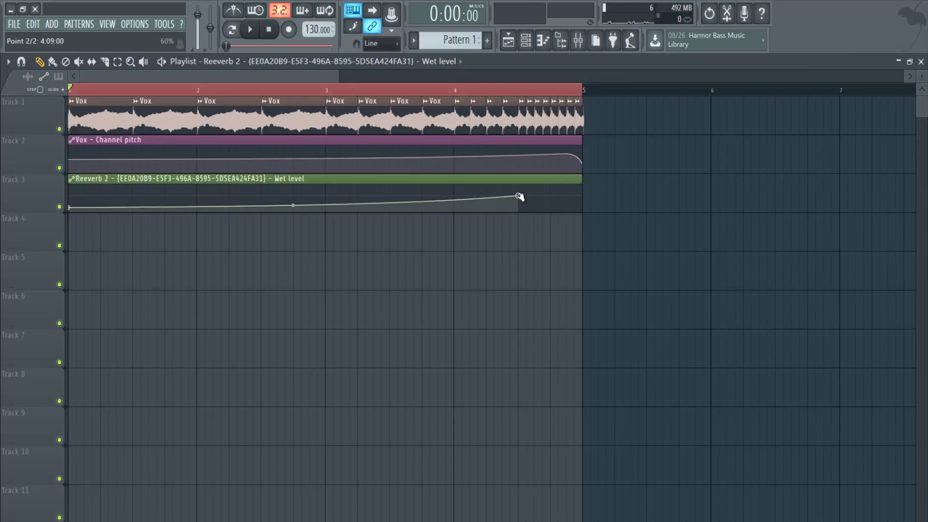
- Add a final point at bar 5 that curves the wet level back down, and play back the sequence
click(582, 206)
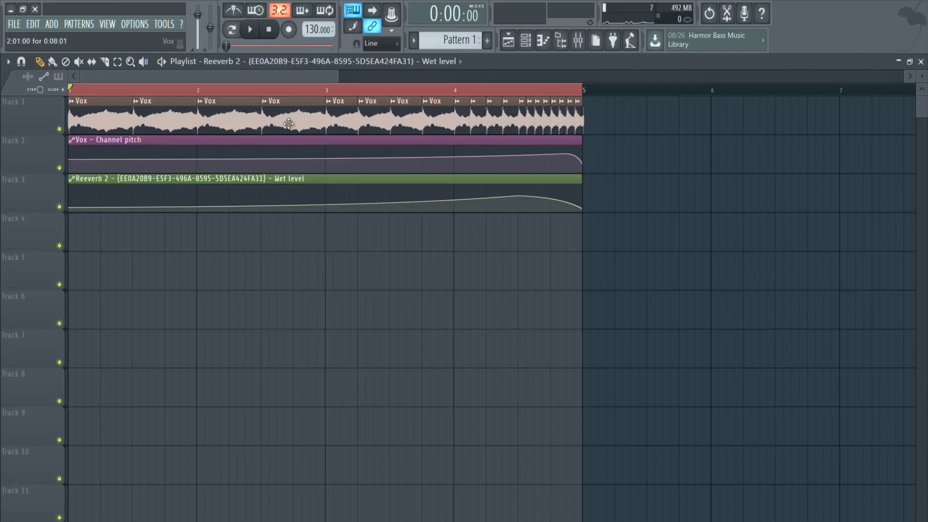
key(space)
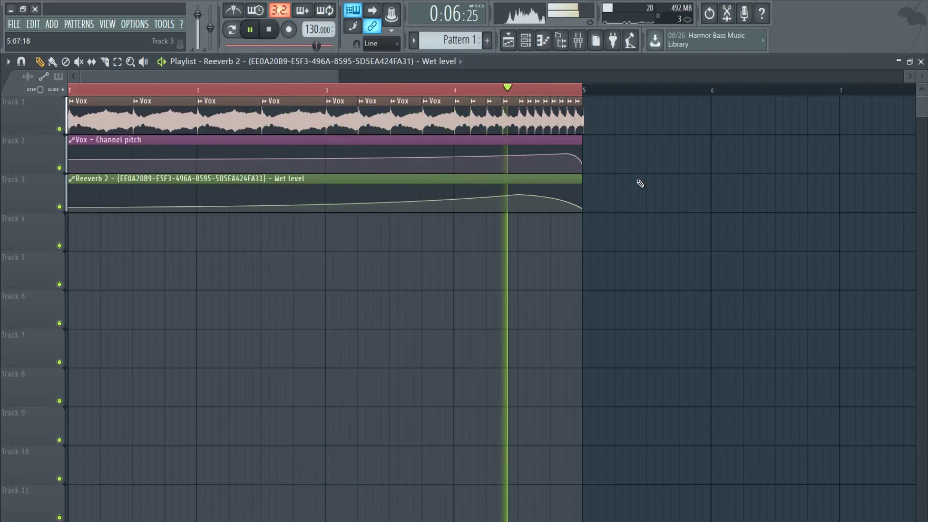
key(space)
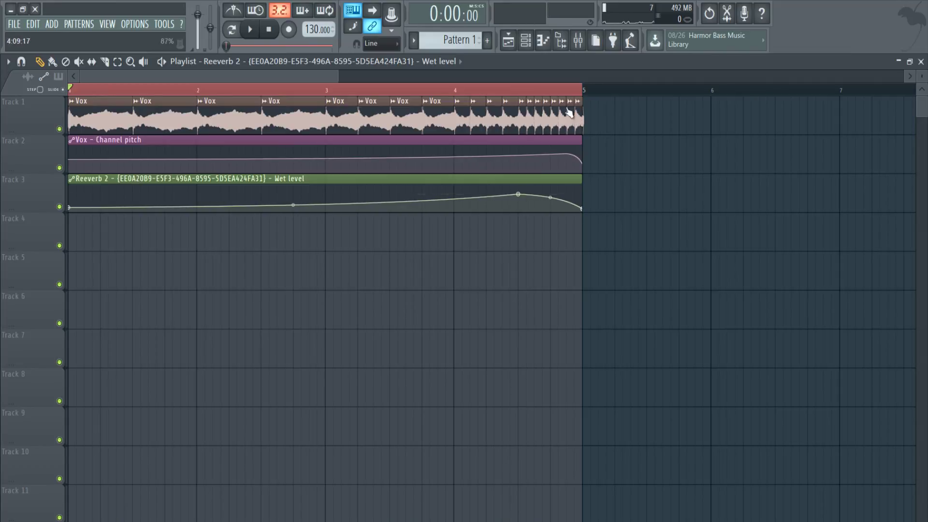
- Load Fruity Delay 2 into slot 3 of the master mixer track
key(F9)
click(784, 190)
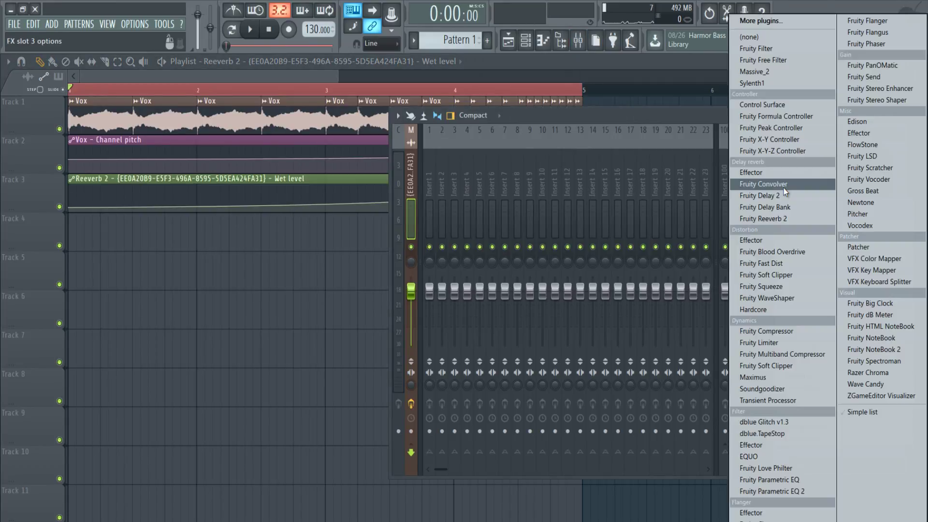
click(783, 197)
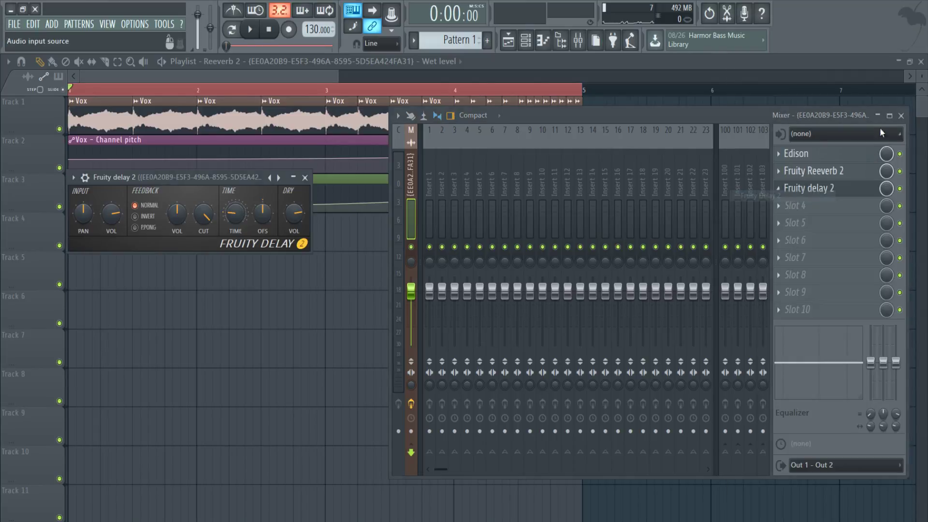
click(889, 115)
click(913, 63)
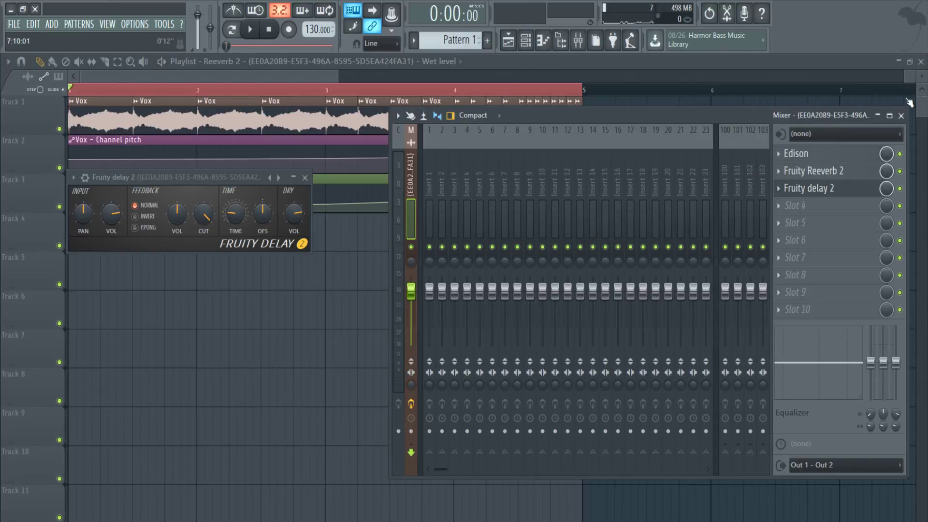
- Switch the Fruity Delay 2 feedback to ping-pong mode and lower its input volume
click(916, 93)
drag(262, 176, 727, 170)
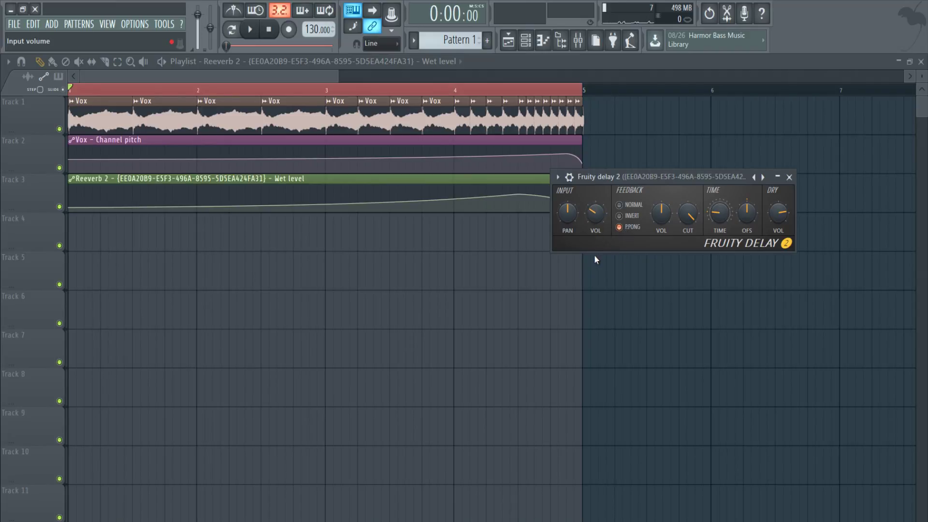
drag(627, 173, 466, 183)
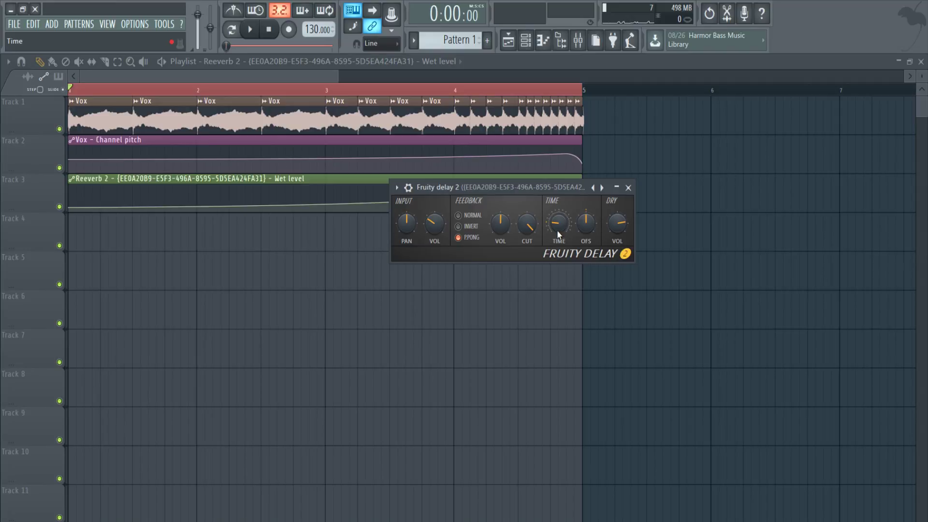
- Set the delay time to 4 steps and pan the delay's input partly to the left
right_click(556, 227)
mouse_move(579, 244)
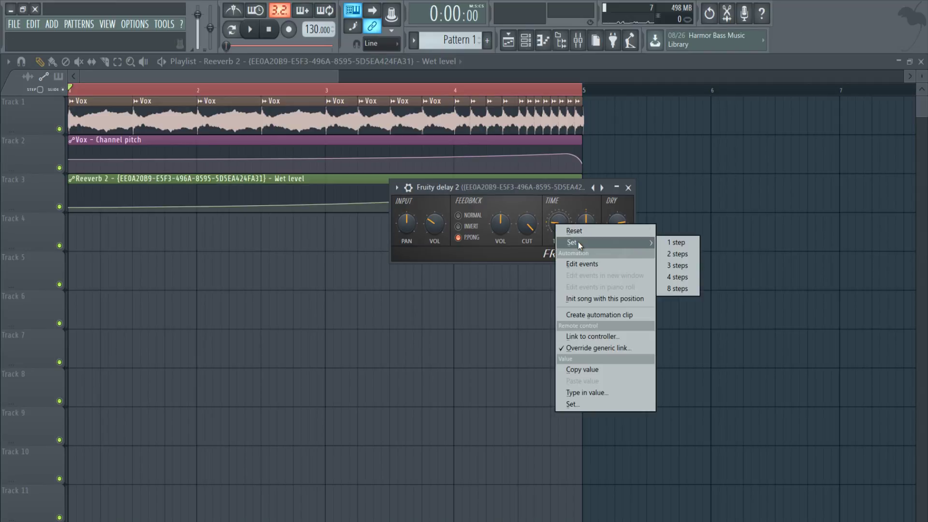
click(674, 278)
key(space)
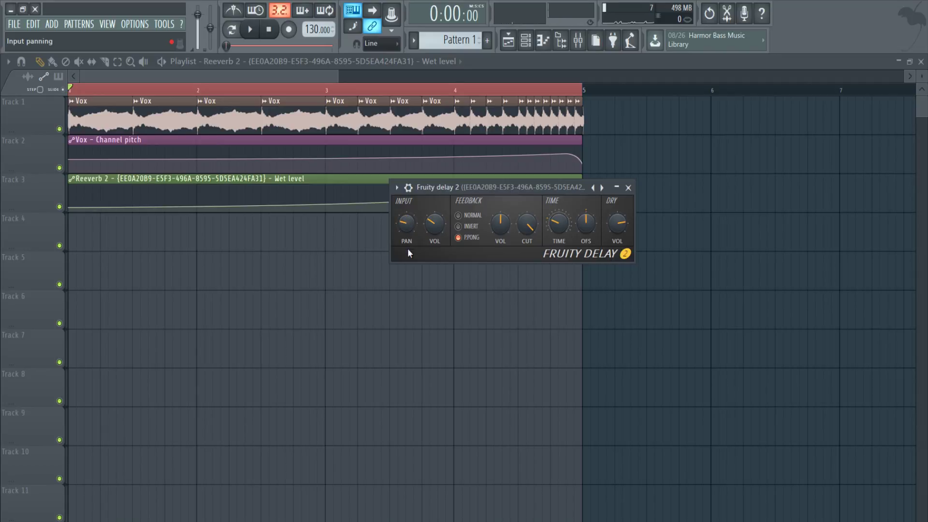
- Lower the delay's input volume slightly more and create an automation clip for it
right_click(432, 225)
click(431, 223)
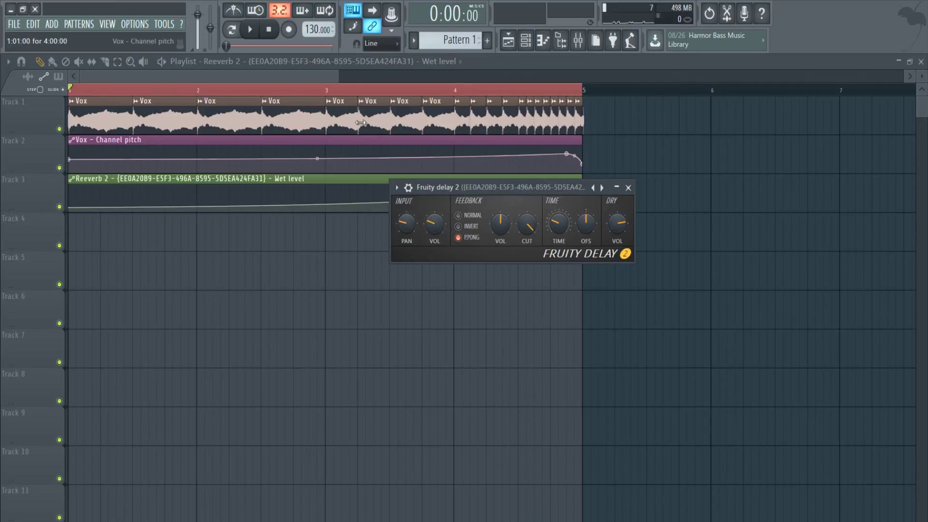
right_click(433, 225)
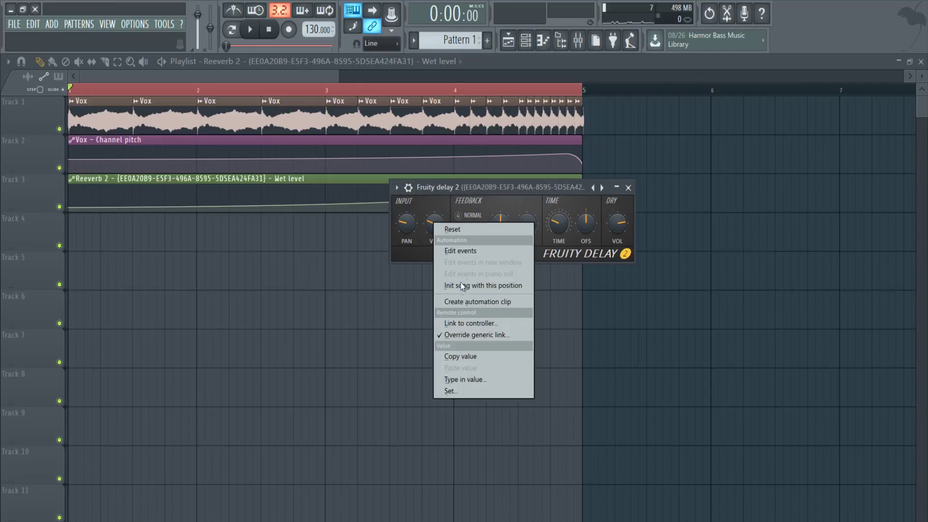
click(462, 301)
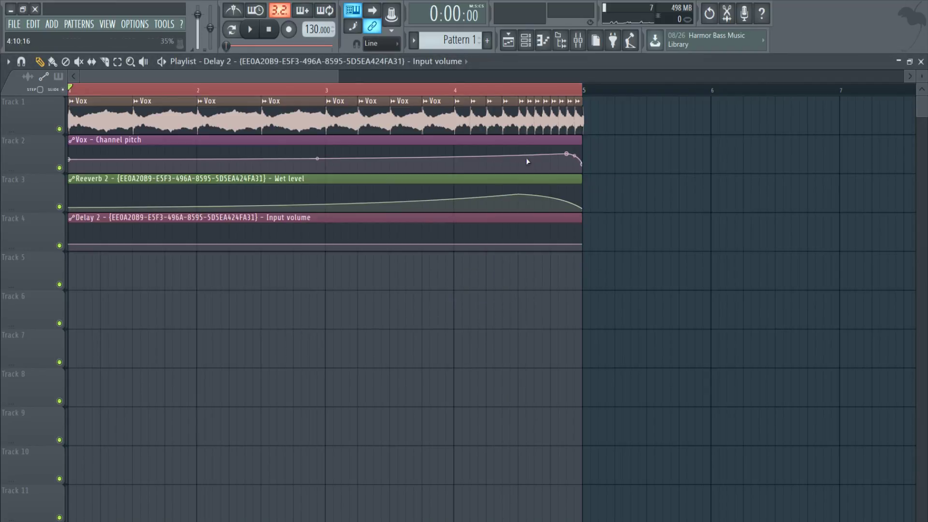
- Shape the delay input volume automation as a curved rise peaking midway through bar 4, and extend the clip past bar 5
drag(585, 241, 518, 234)
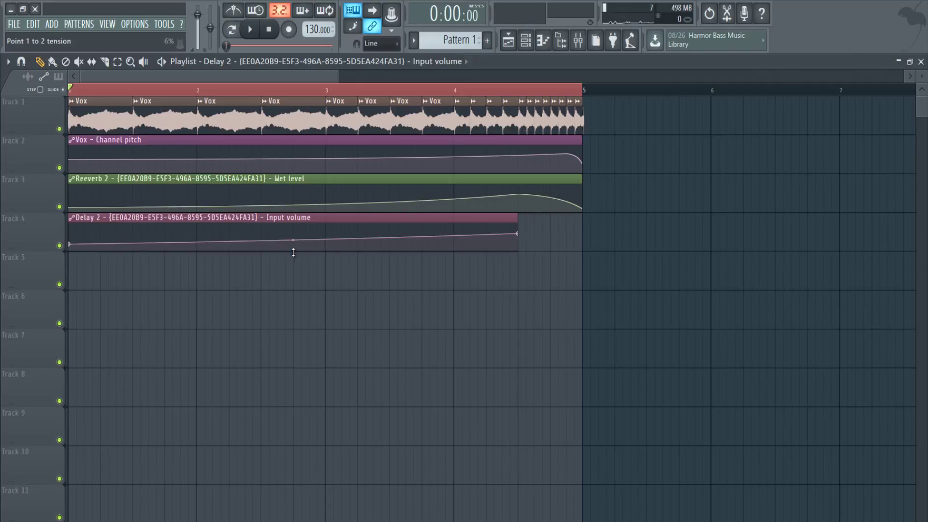
drag(293, 251, 293, 272)
drag(518, 216, 588, 217)
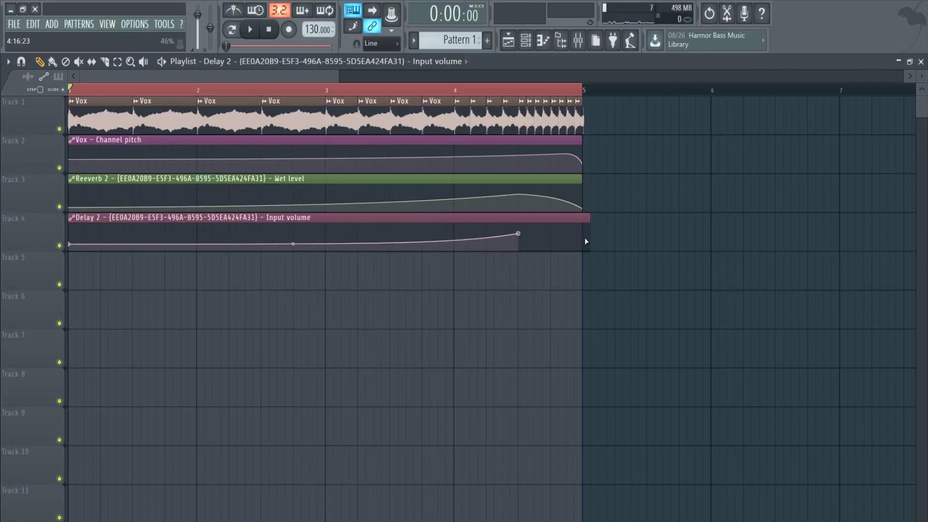
- Add a final point at bar 5 with the first point's copied value in the delay input volume automation, and play back the sequence
right_click(584, 246)
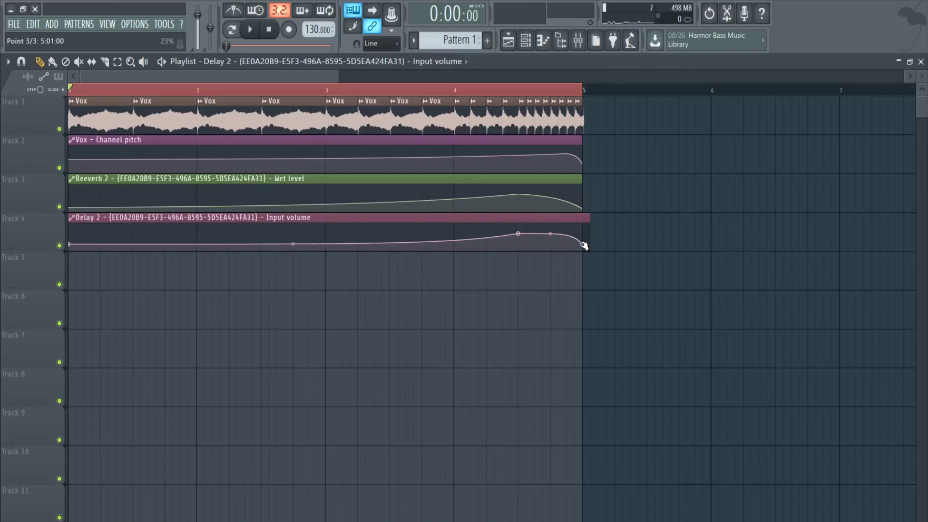
right_click(70, 245)
click(110, 442)
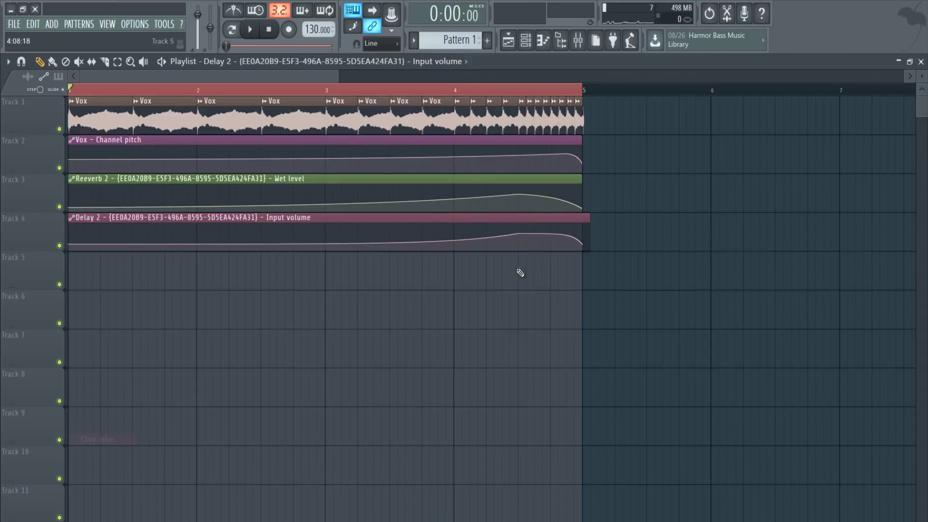
right_click(583, 246)
click(602, 450)
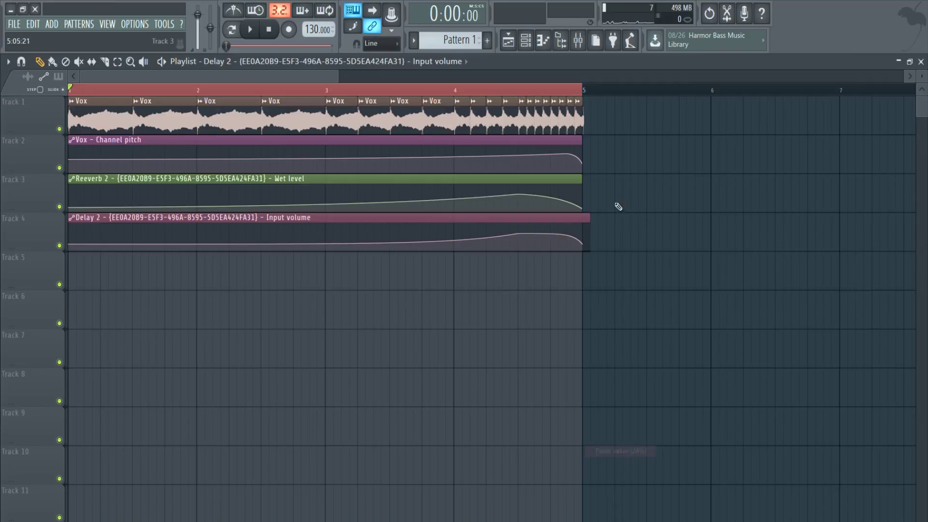
key(space)
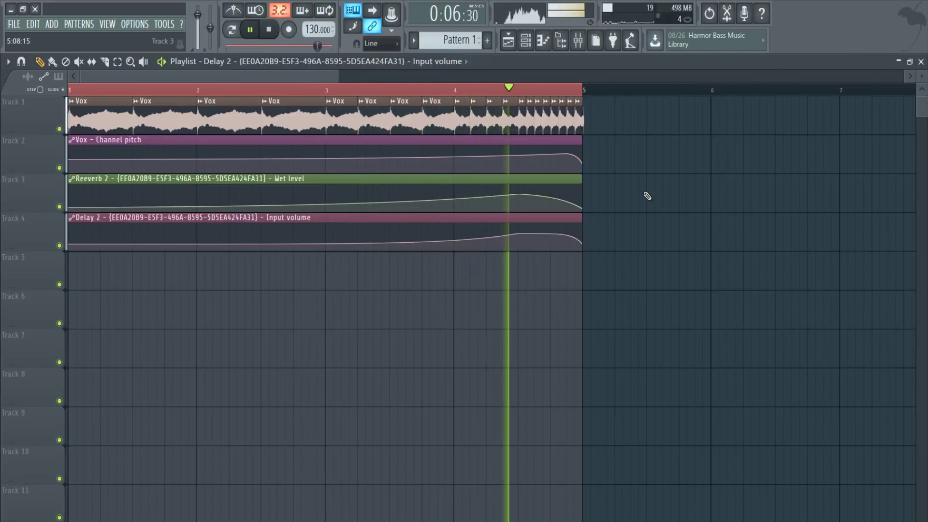
key(space)
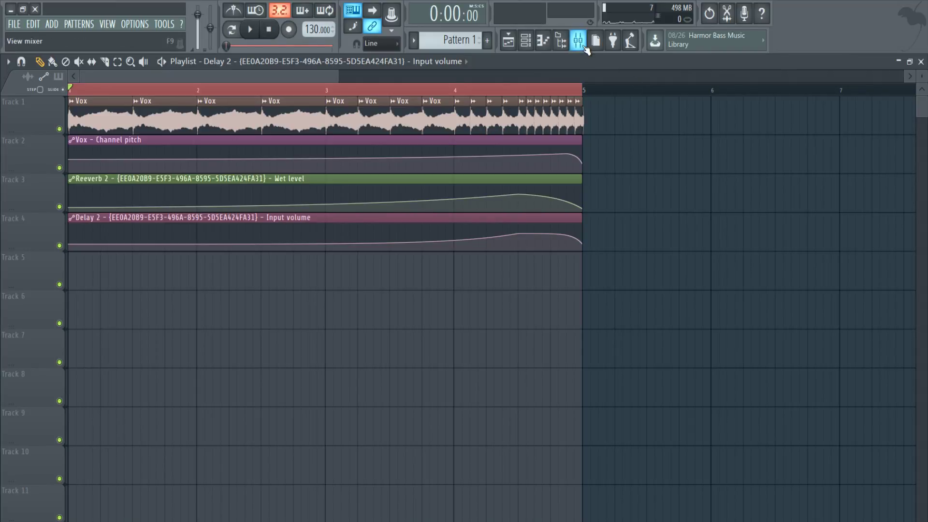
- Load Fruity Free Filter into slot 4 of the master mixer track and set its type to High pass
click(578, 40)
click(777, 205)
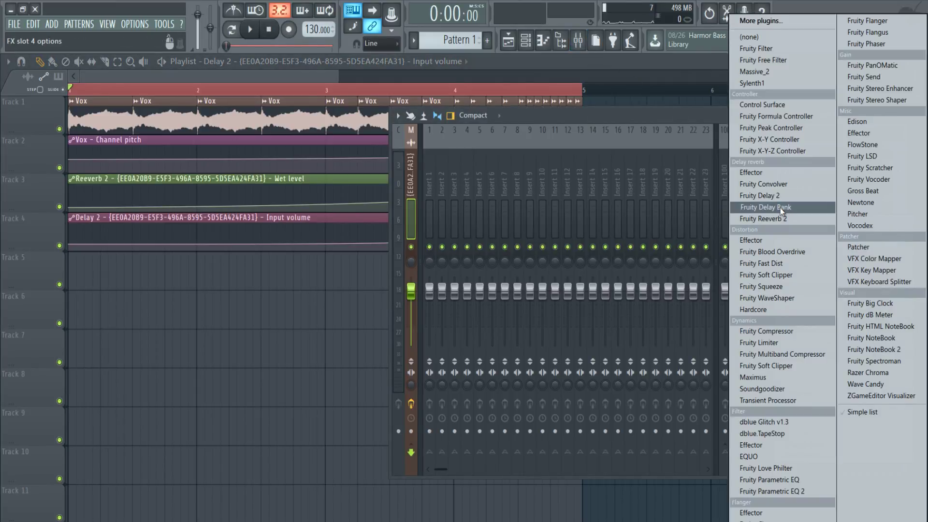
click(764, 60)
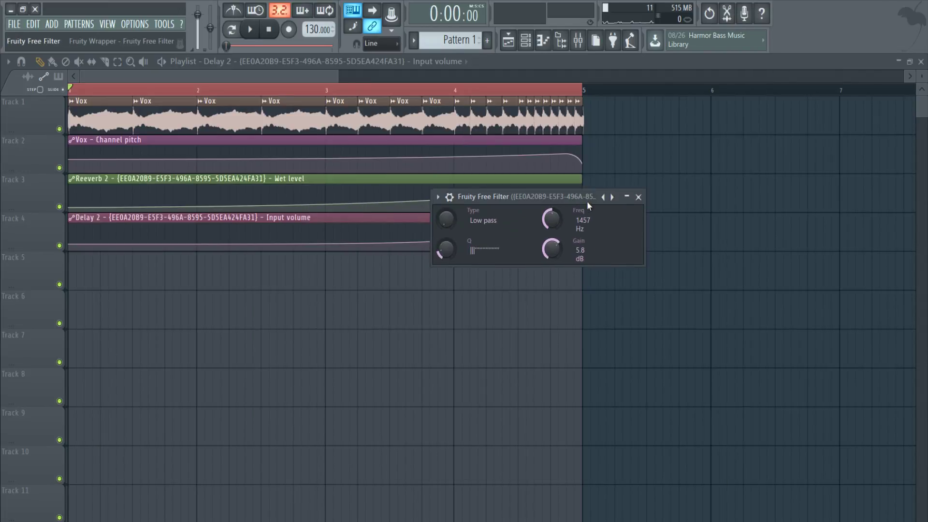
drag(588, 205, 508, 263)
drag(378, 284, 402, 178)
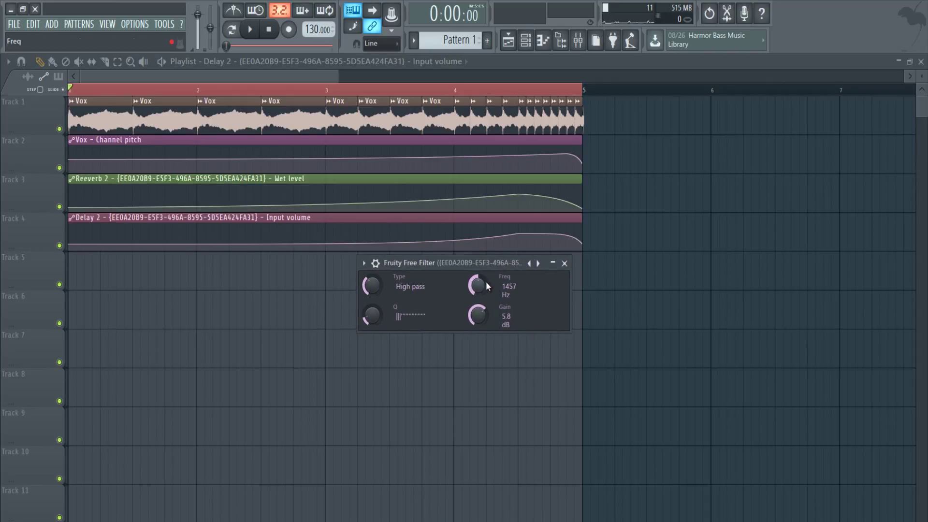
- Turn the filter's frequency down to its minimum and create an automation clip for it
drag(486, 273, 467, 323)
right_click(473, 283)
click(512, 364)
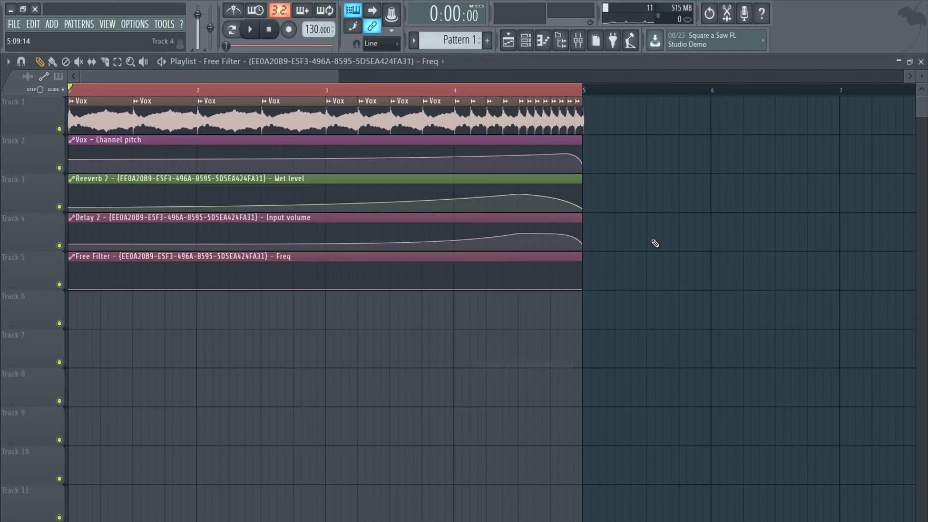
- Add a peak at 4:09:00 with a curved rise and fall to the filter frequency automation, and play back from late in bar 3
right_click(518, 285)
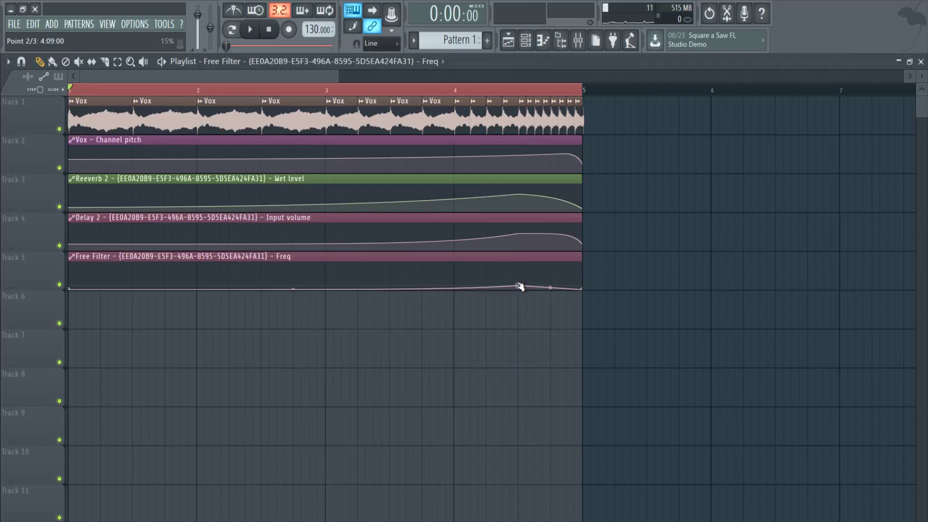
drag(512, 290, 578, 221)
key(space)
click(430, 88)
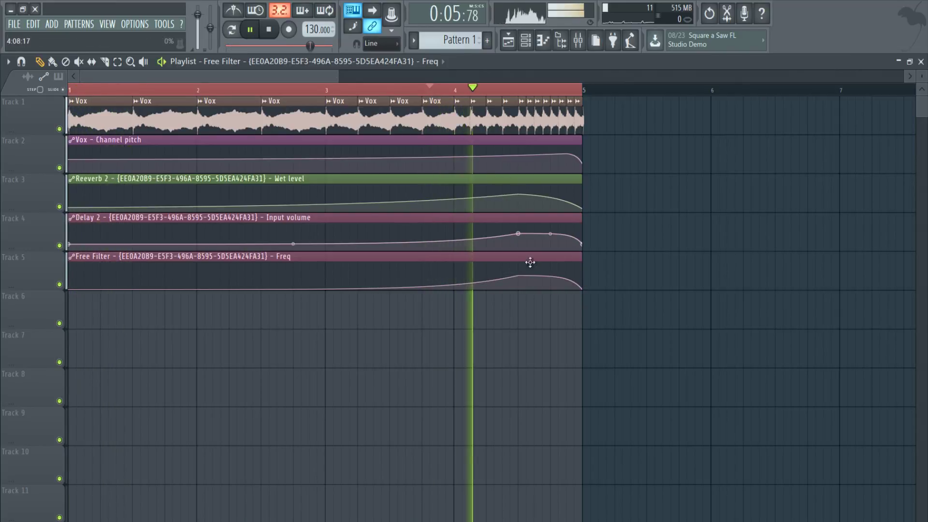
- Lower the filter frequency automation's peak slightly and listen to the end of the roll
key(space)
key(space)
drag(519, 277, 520, 281)
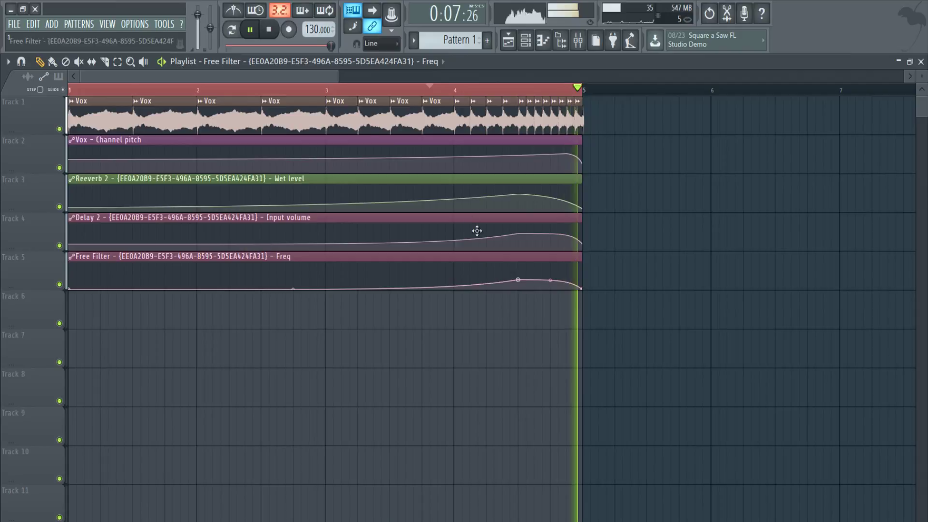
key(space)
click(270, 31)
- Play back the sequence and extend the reverb wet level automation clip to bar 7
drag(337, 78, 296, 79)
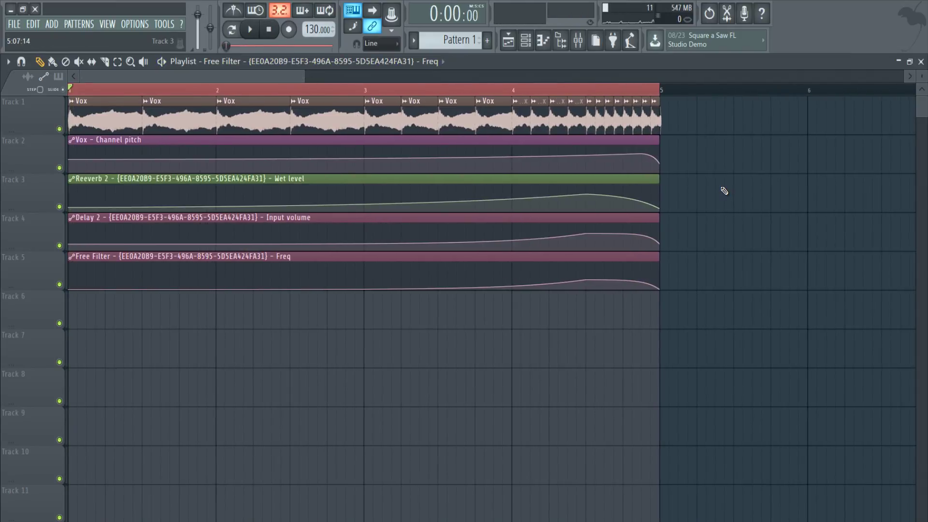
key(space)
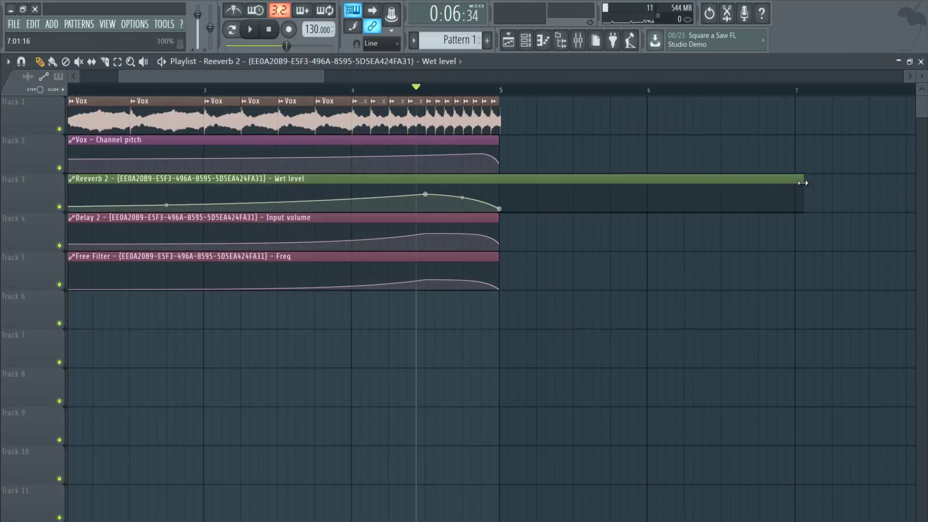
click(96, 79)
drag(293, 76, 573, 75)
- Close all windows and open the Vox channel's settings from the channel rack
click(116, 27)
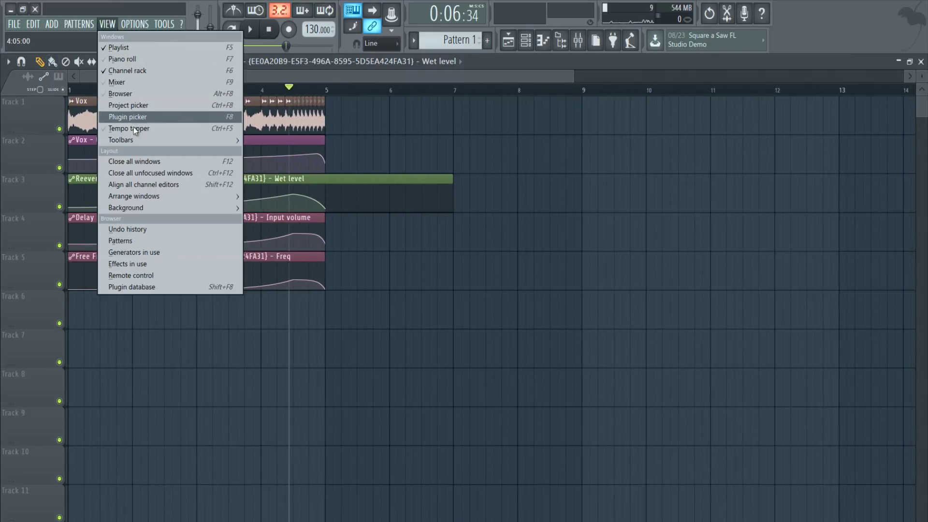
click(126, 161)
drag(317, 101, 505, 95)
click(508, 41)
click(508, 40)
click(378, 129)
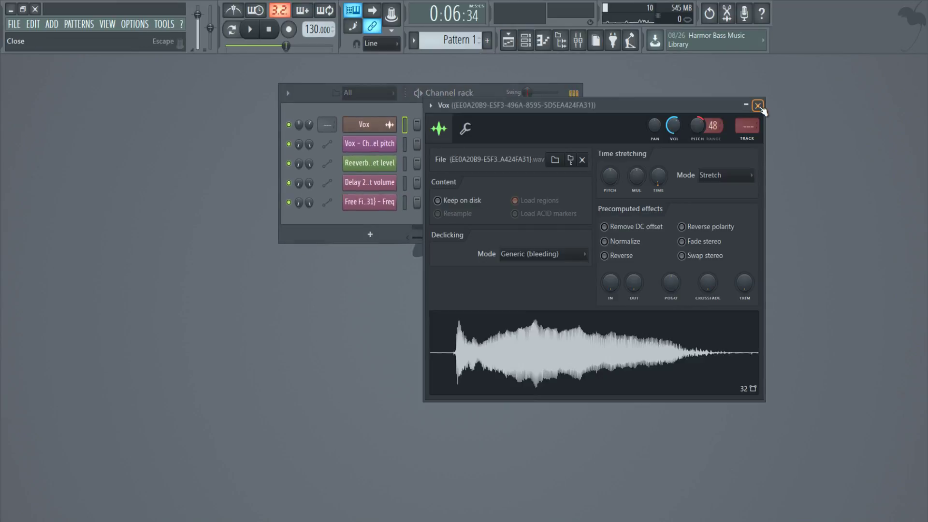
- Open the Vox sample for editing in Edison and close the Vox channel settings
right_click(581, 331)
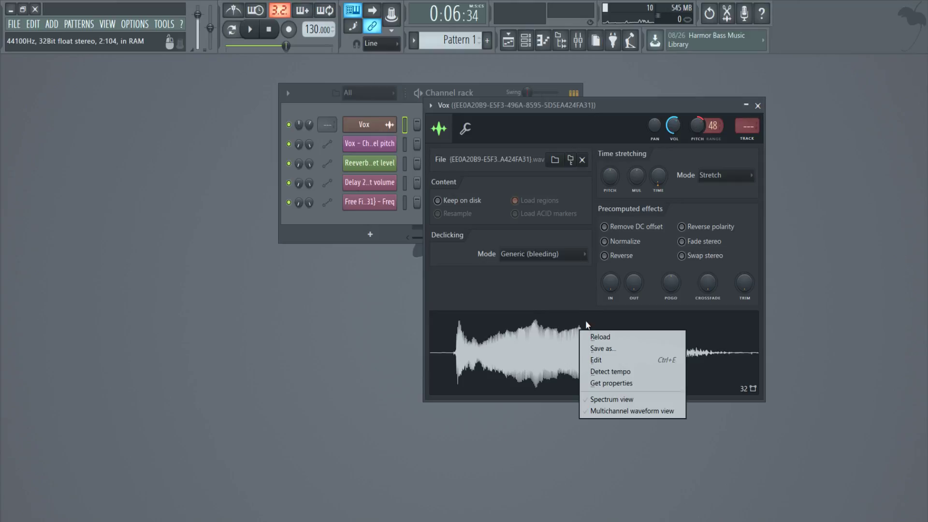
click(599, 360)
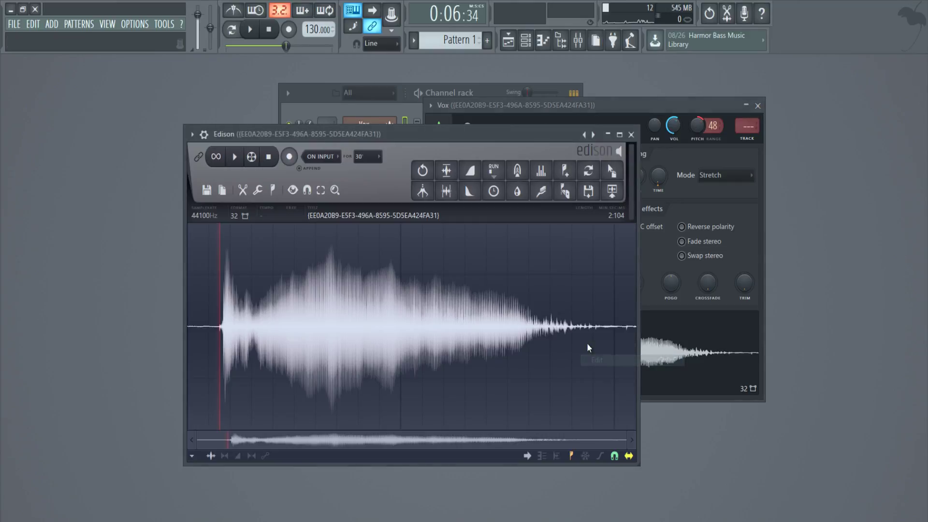
drag(525, 135, 609, 130)
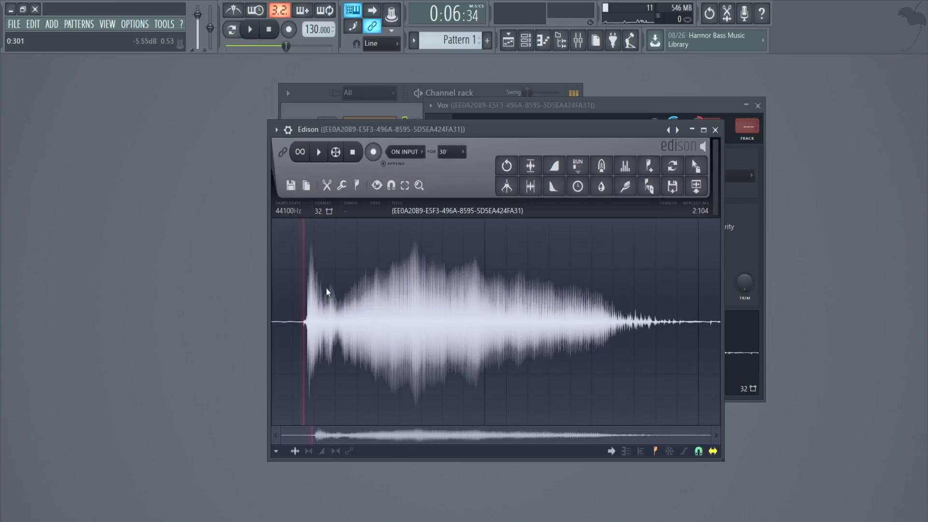
click(759, 106)
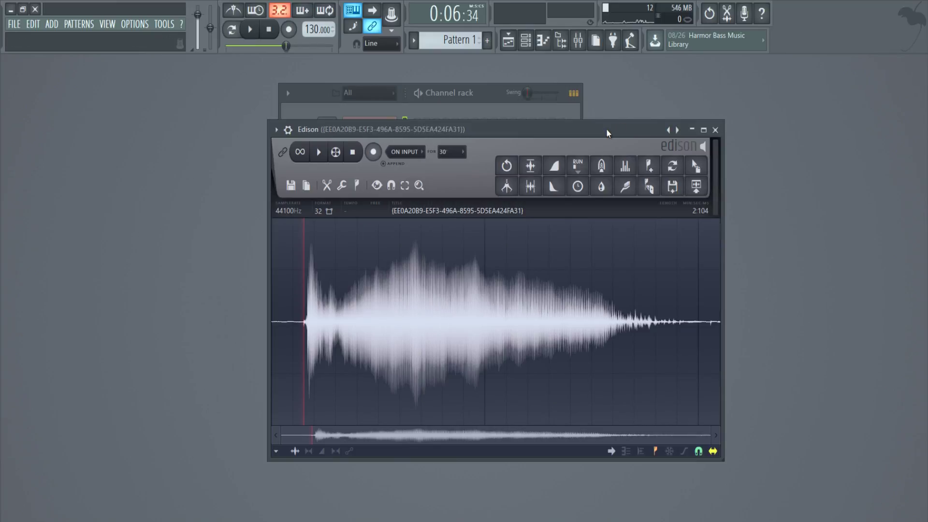
drag(606, 129, 734, 124)
- Select the sample from 0:163 to 2:002 in Edison and add the selection to the channel rack as a new channel
scroll(434, 327, up, 3)
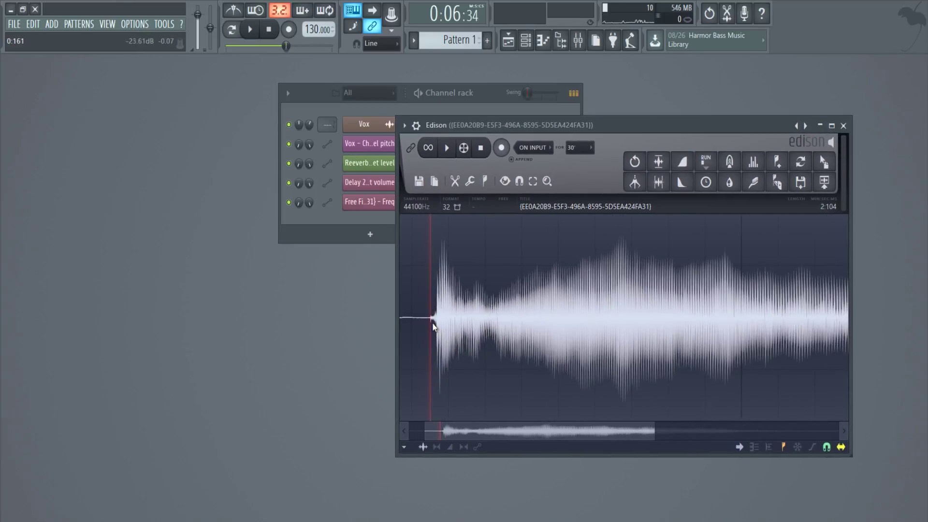
drag(434, 322, 809, 330)
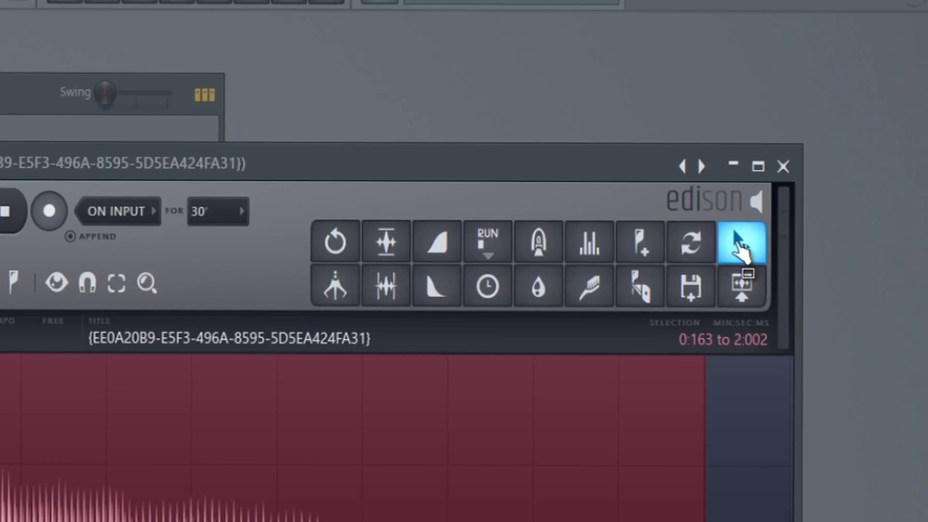
drag(823, 163, 380, 221)
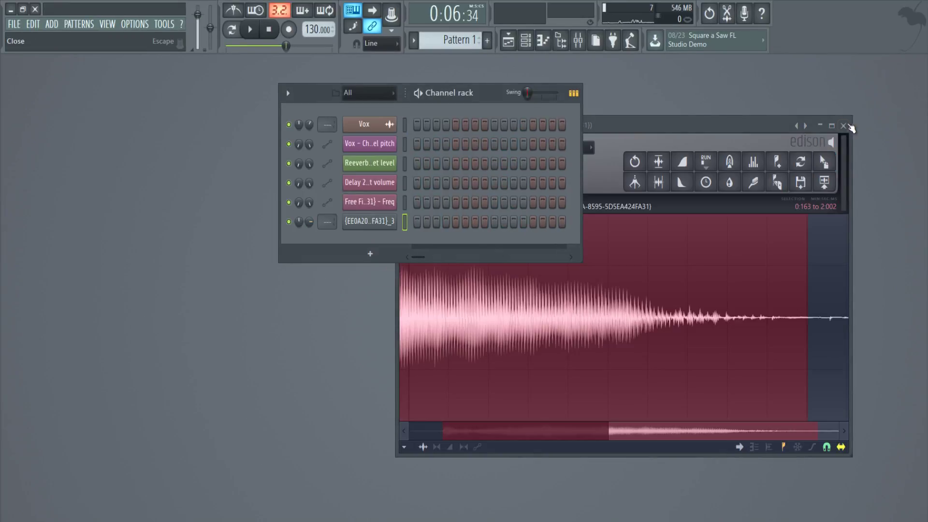
click(851, 127)
- Open the new sampler channel's settings beside the channel rack and preview the trimmed sample
click(377, 225)
drag(332, 141, 547, 141)
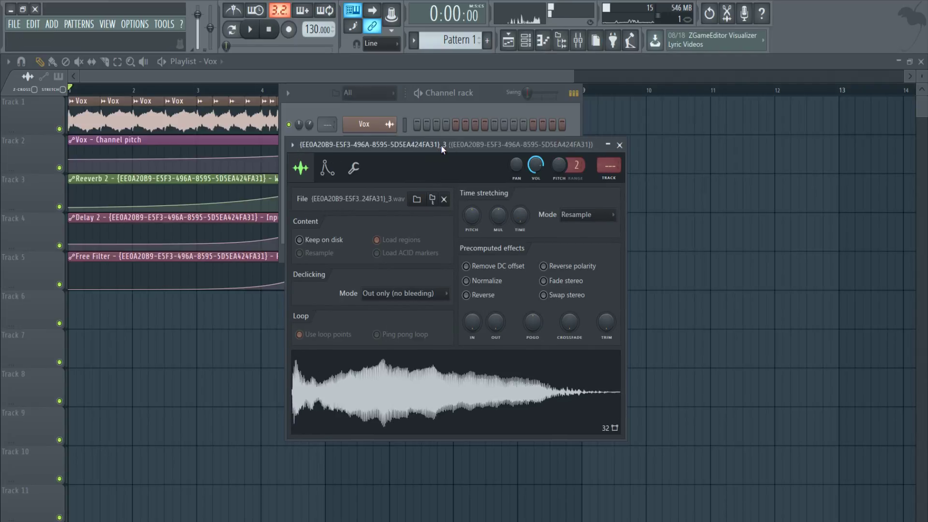
drag(440, 144, 555, 123)
click(530, 341)
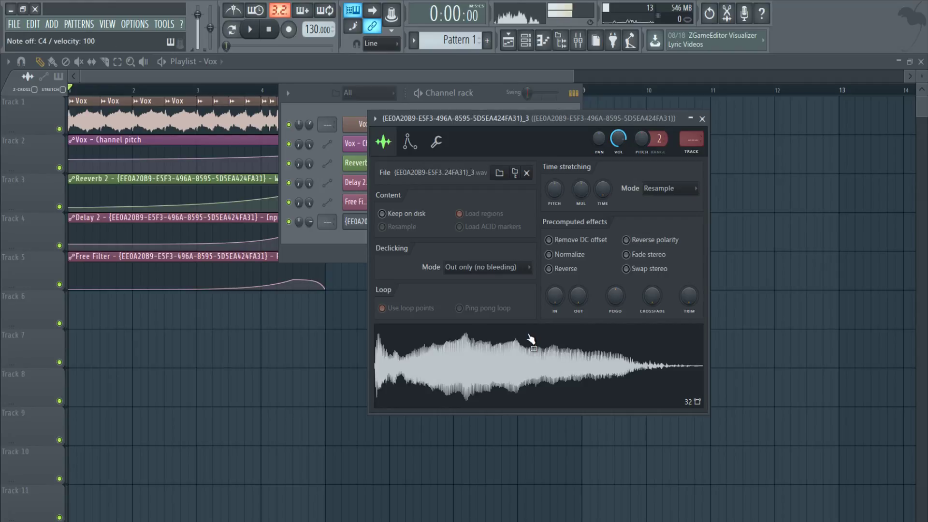
click(270, 32)
drag(471, 120, 569, 112)
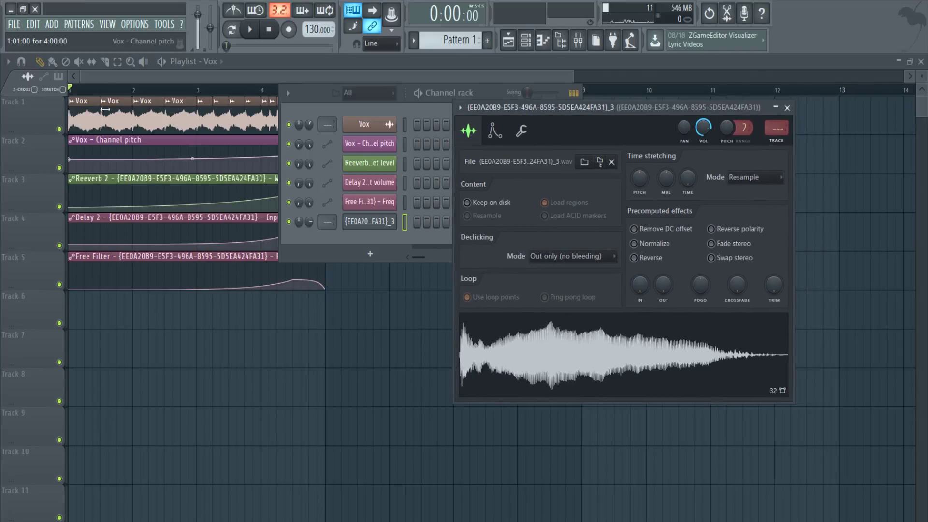
- Add a Fruity Granulizer channel and load the trimmed vocal waveform from the new sampler channel into it
click(54, 25)
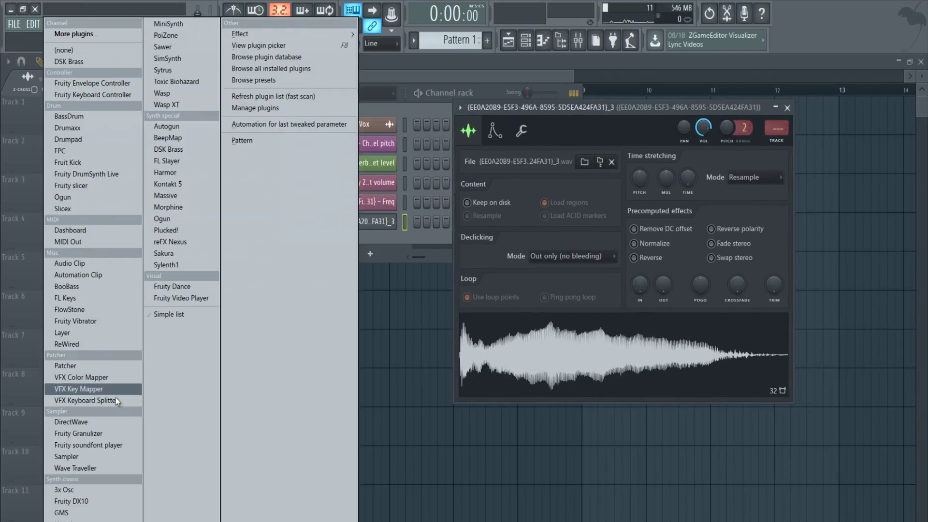
click(79, 433)
drag(221, 167, 359, 207)
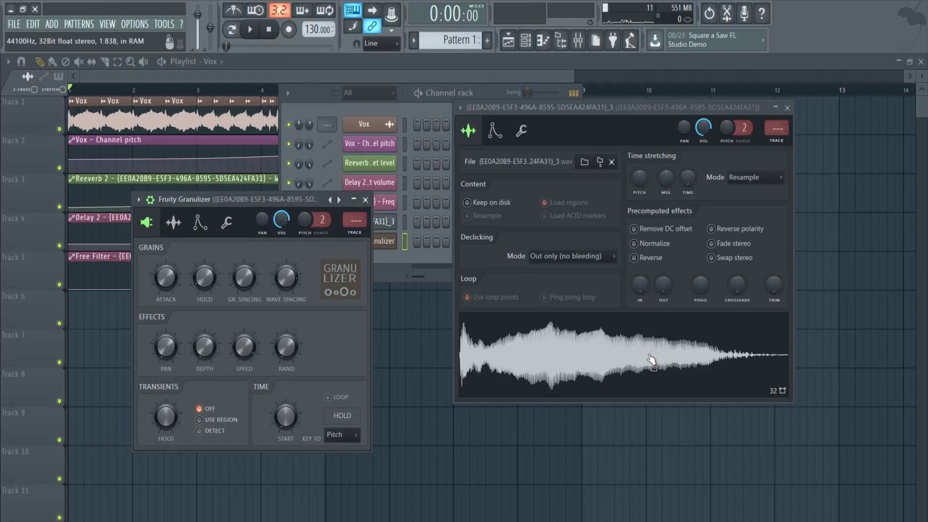
click(388, 223)
click(388, 223)
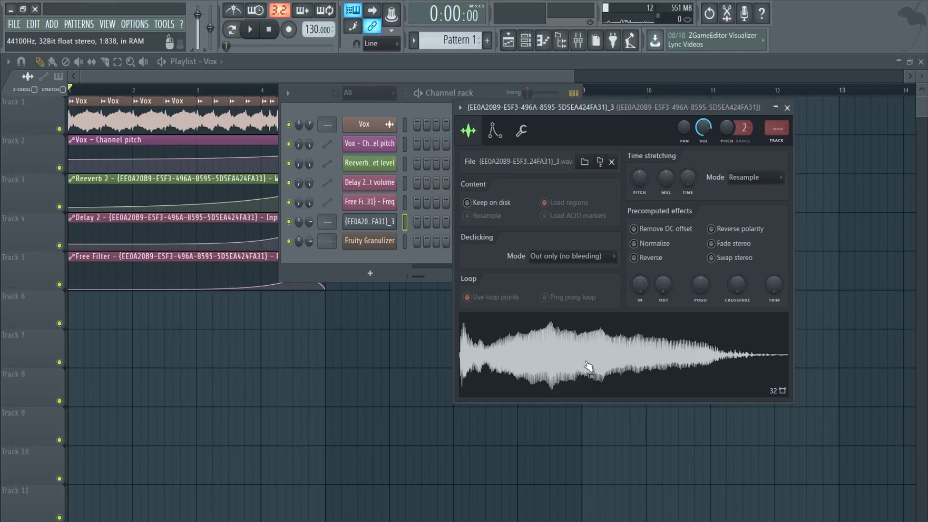
drag(587, 366, 388, 245)
- Play a run of notes to preview the trimmed vocal through Fruity Granulizer
drag(296, 200, 436, 182)
key(r)
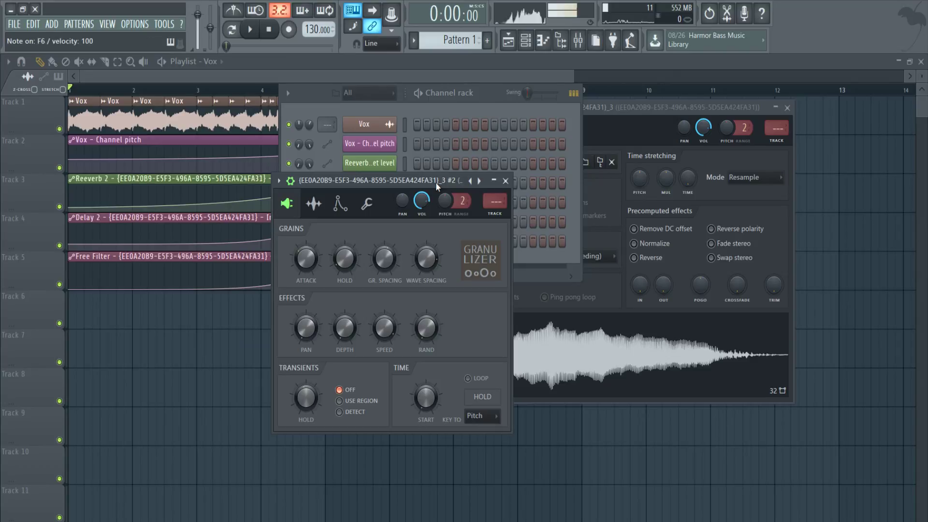
key(t)
key(r)
key(c)
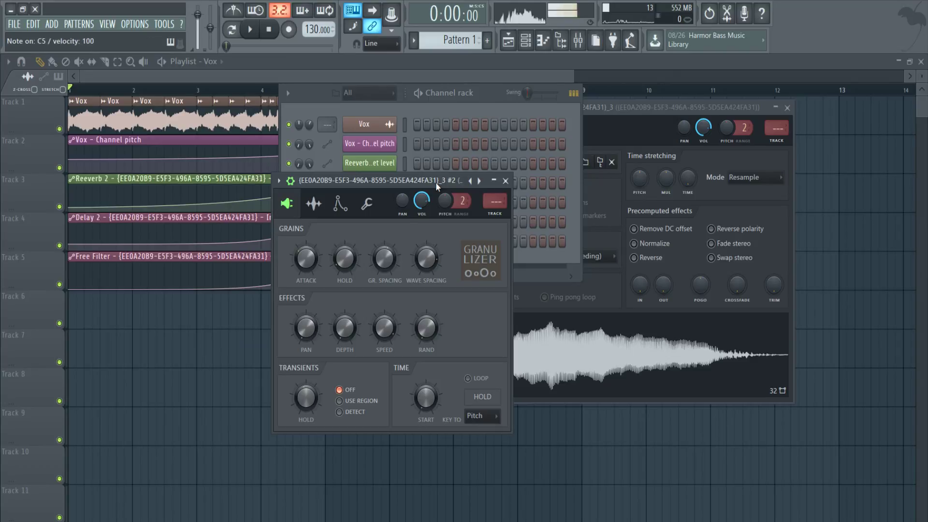
key(v)
key(b)
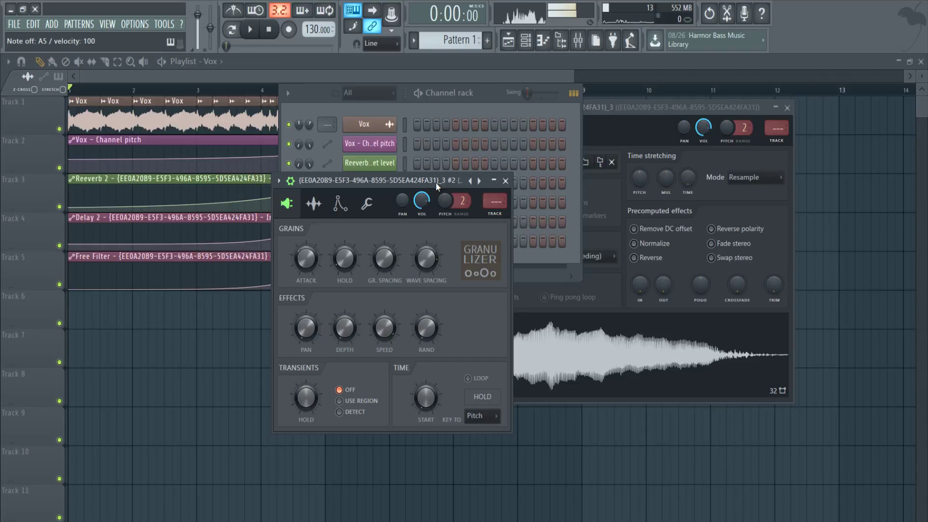
- Close the original sampler channel's settings and move the Granulizer window clear of the channel names in the channel rack
drag(436, 182, 520, 177)
click(787, 107)
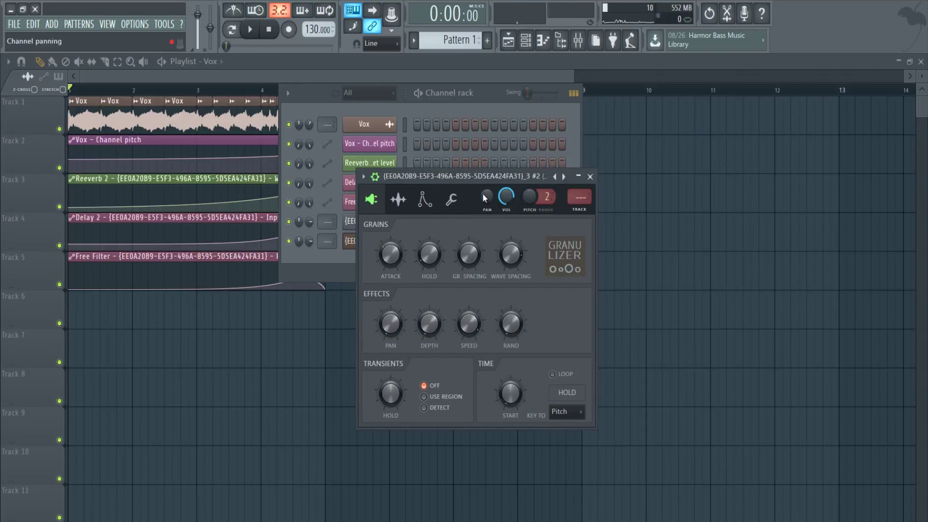
drag(446, 252, 495, 250)
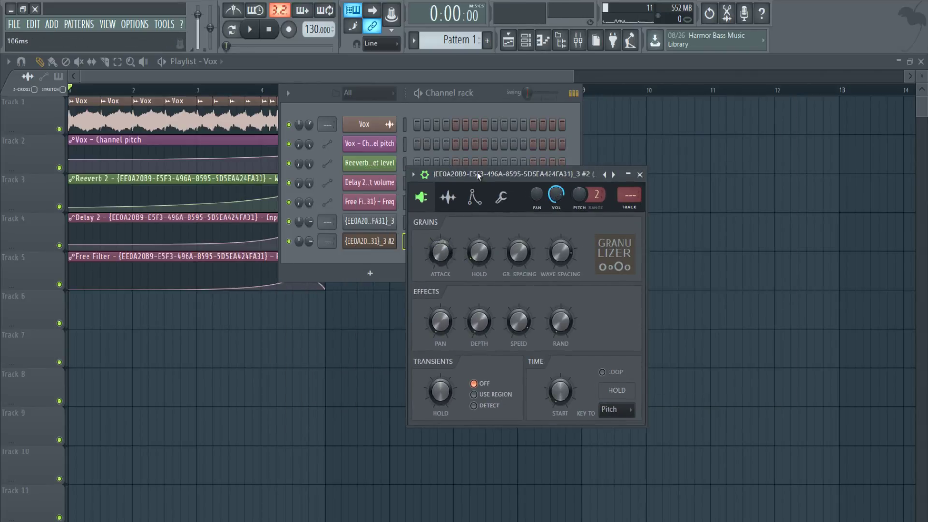
drag(478, 176, 536, 172)
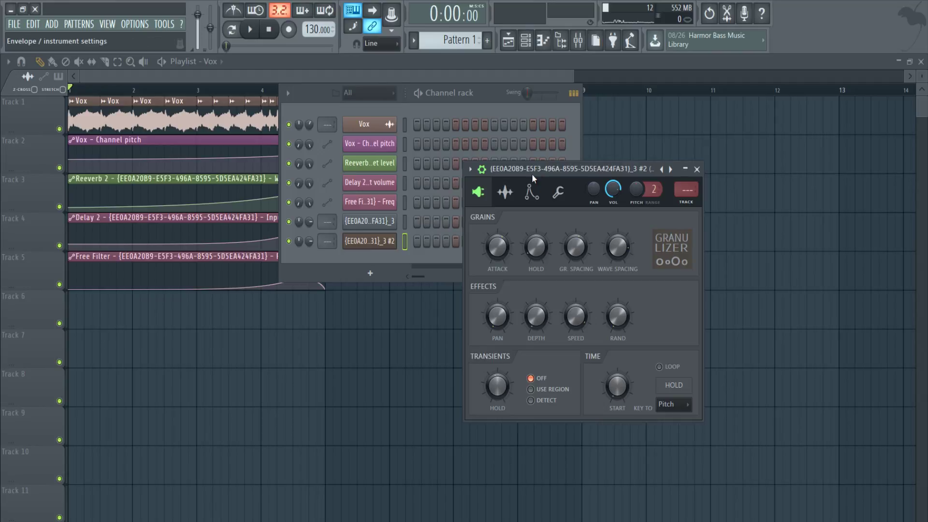
- Audition the granulized vocal at different pitches and move its window higher over the playlist
key(v)
key(q)
key(z)
key(c)
key(q)
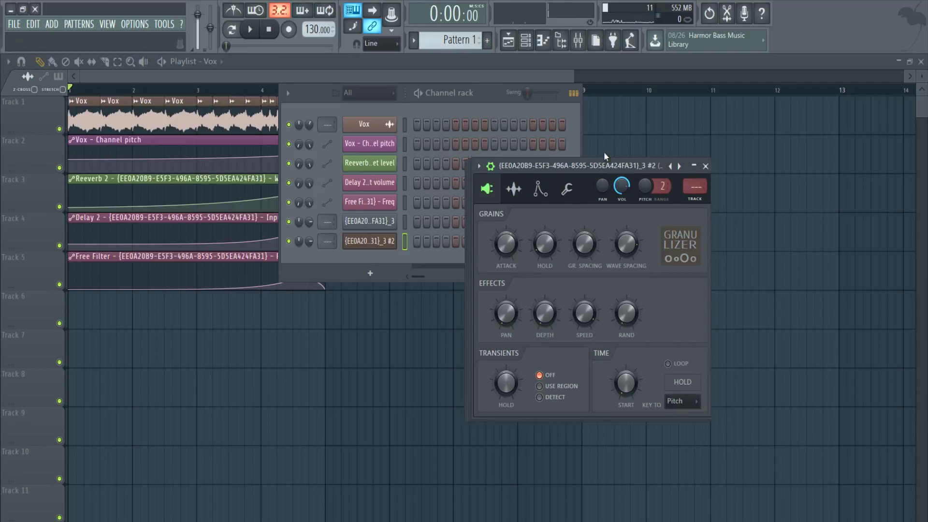
drag(587, 168, 593, 117)
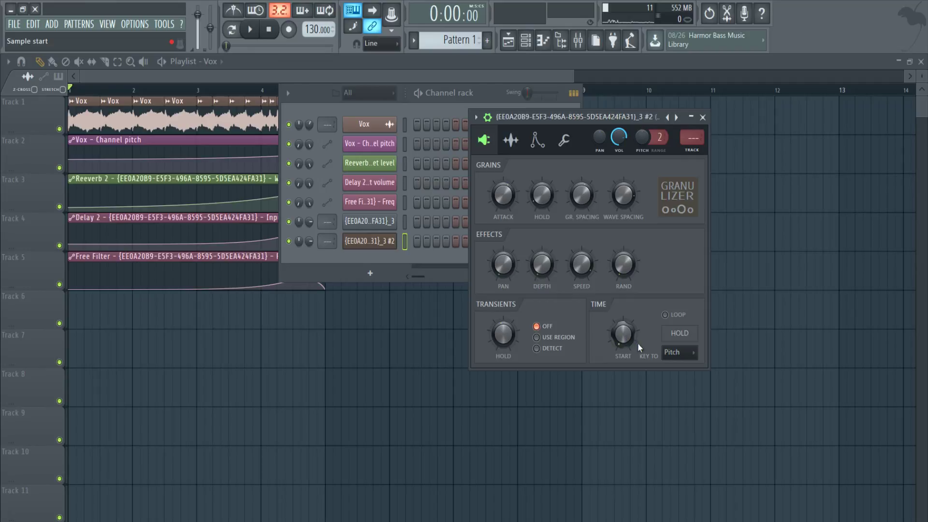
- Try raising the Granulizer's sample start to 61%, return it to the beginning, and preview the sound
drag(628, 337, 641, 239)
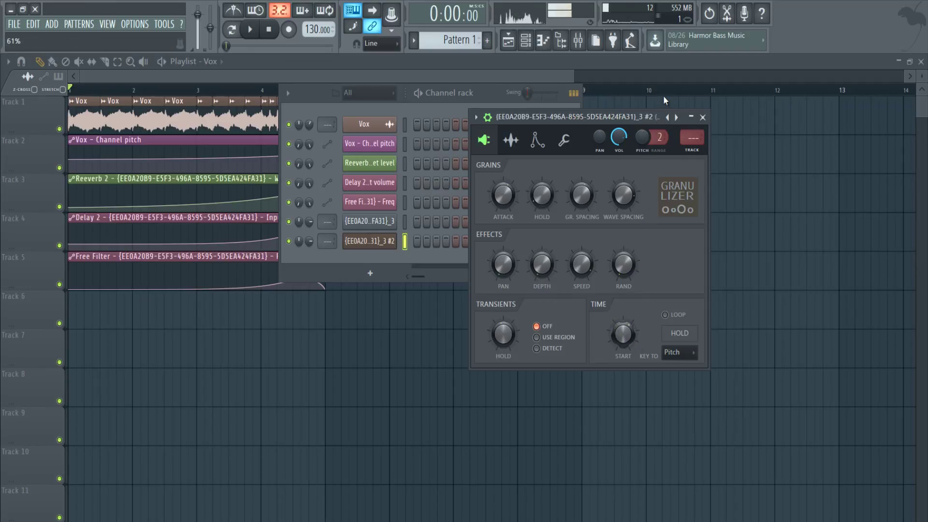
drag(628, 258, 633, 343)
key(q)
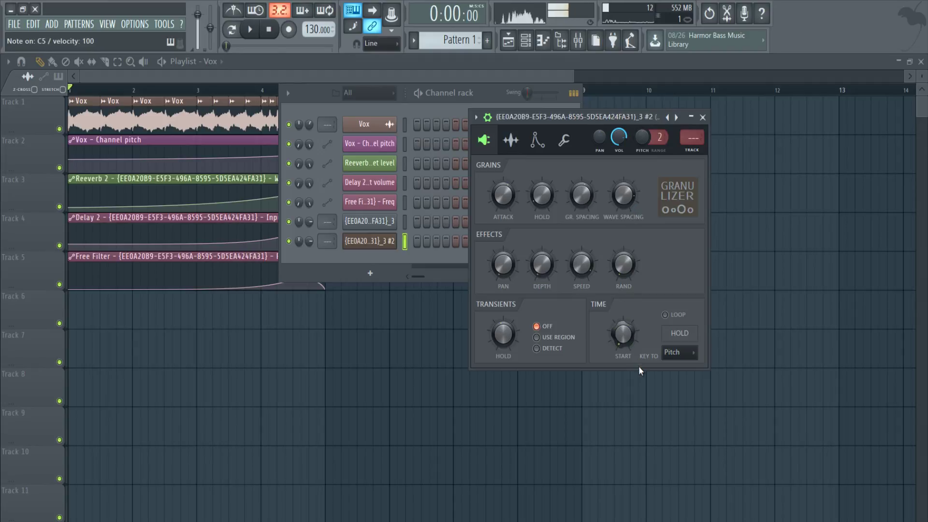
key(q)
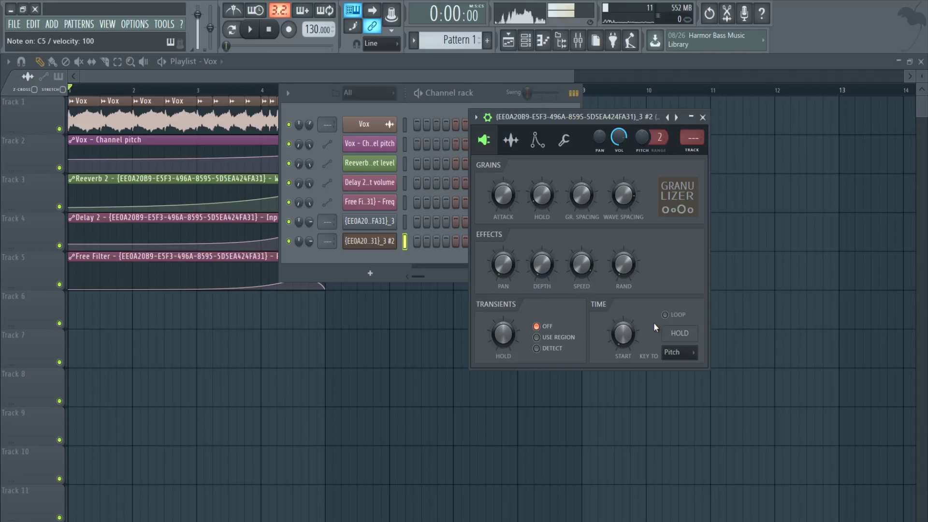
- Test a longer attack on the Granulizer's volume envelope, set the attack to its minimum, and close the channel settings
click(537, 140)
drag(509, 267, 504, 380)
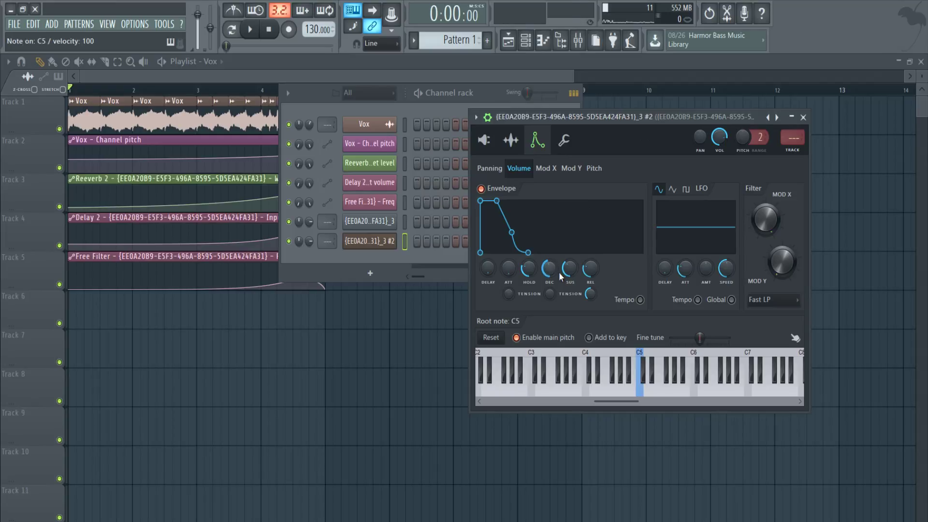
drag(511, 275, 514, 220)
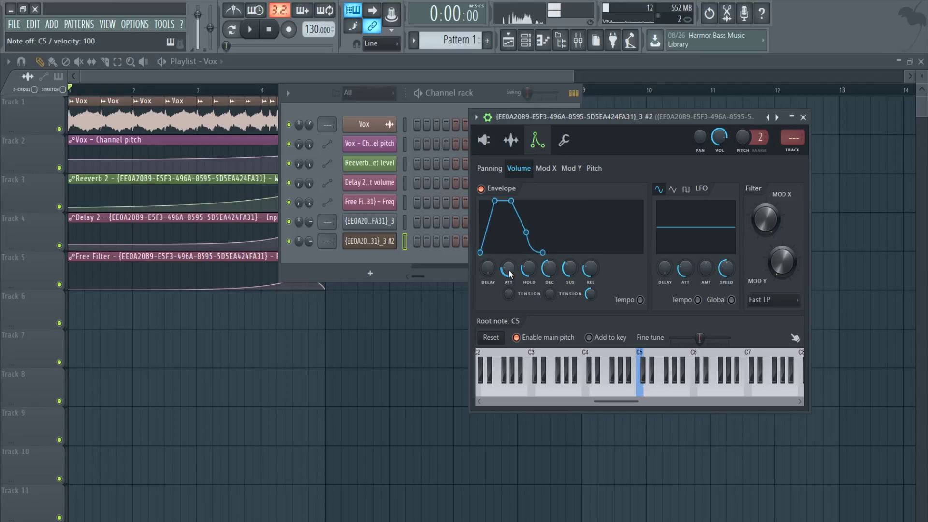
drag(510, 274, 510, 339)
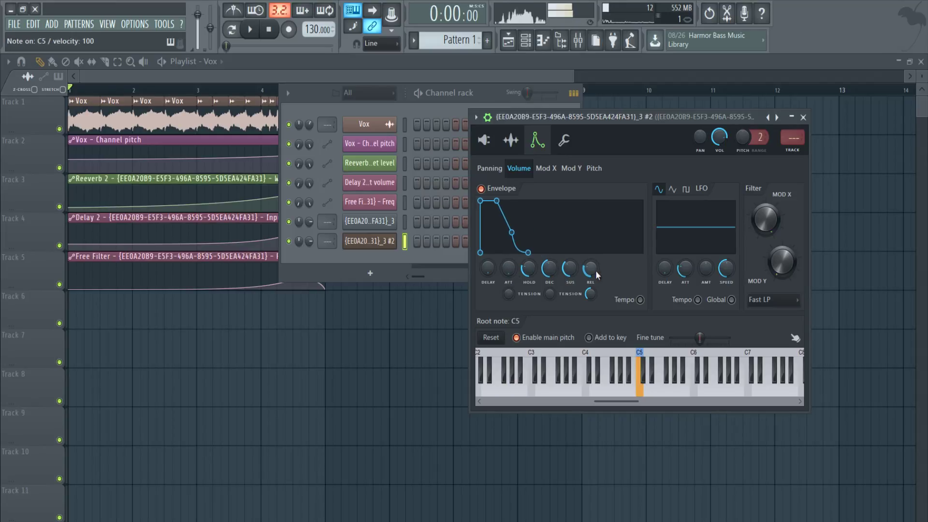
click(803, 117)
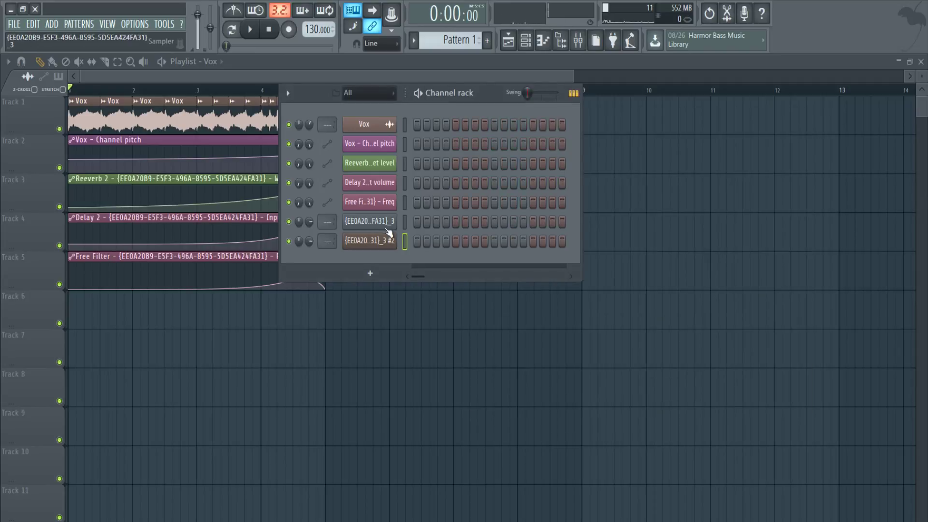
- Open the Granulizer channel's piano roll and draw four half-bar C5 notes across bars 1 and 2
right_click(376, 242)
click(422, 242)
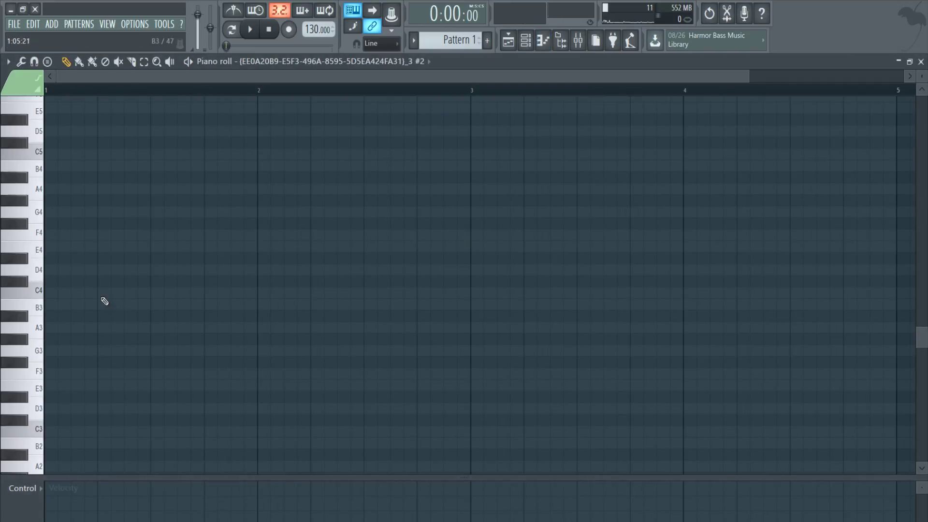
scroll(169, 255, up, 4)
mouse_move(62, 294)
mouse_down()
mouse_move(187, 292)
mouse_move(117, 293)
mouse_up()
key(space)
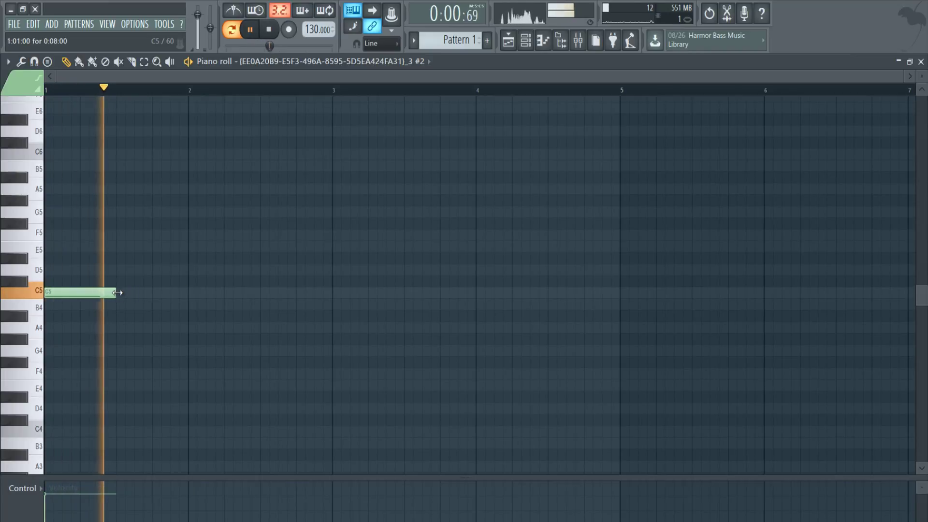
click(141, 293)
click(227, 293)
click(293, 294)
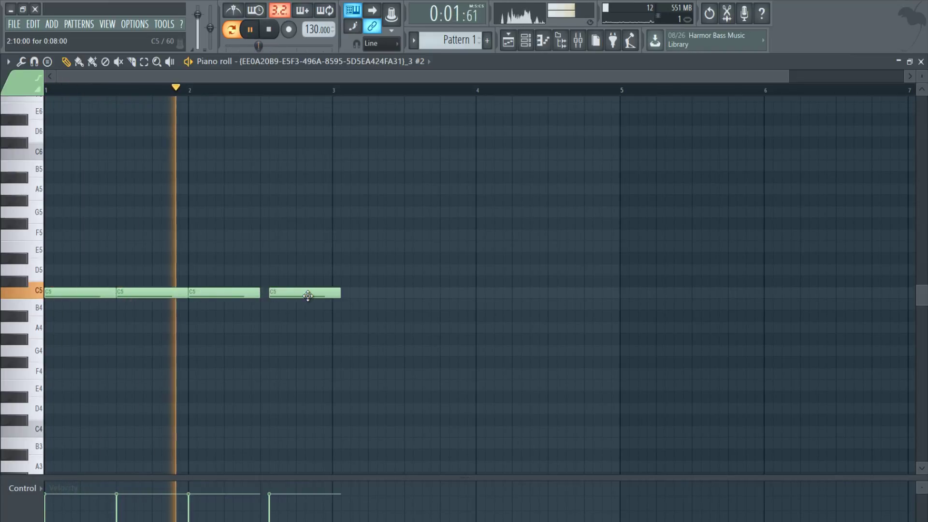
- Continue the C5 roll with four quarter notes in bar 3, and four eighth and eight sixteenth notes in bar 4
drag(348, 309, 362, 290)
mouse_move(492, 294)
mouse_down()
mouse_move(344, 291)
mouse_move(486, 294)
mouse_up()
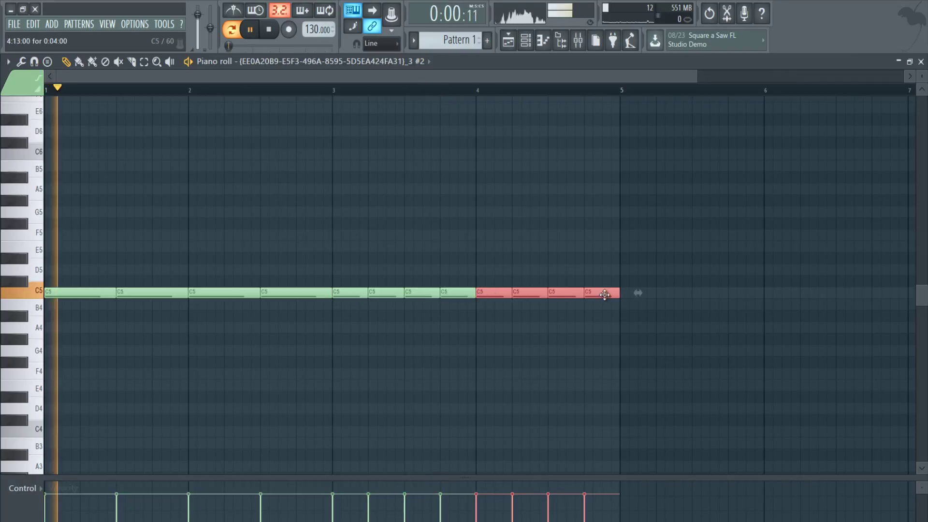
drag(619, 294, 562, 292)
drag(618, 294, 619, 295)
click(644, 265)
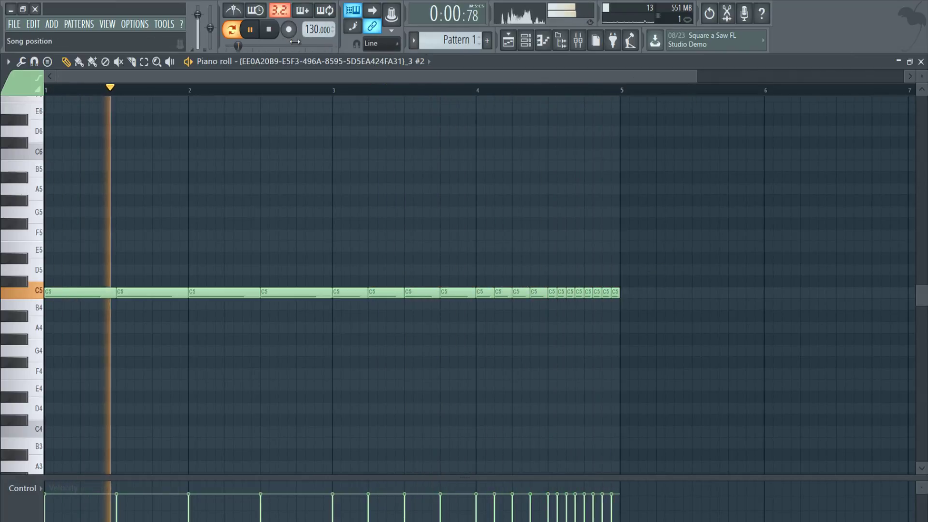
click(268, 30)
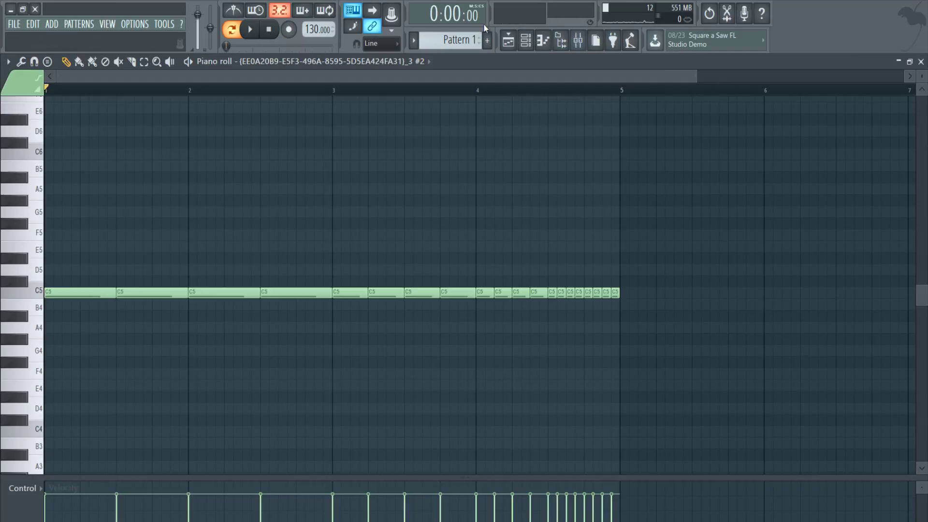
- Shape the C5 roll's note velocities into a rising ramp across the four bars and preview the pattern
click(508, 41)
click(525, 41)
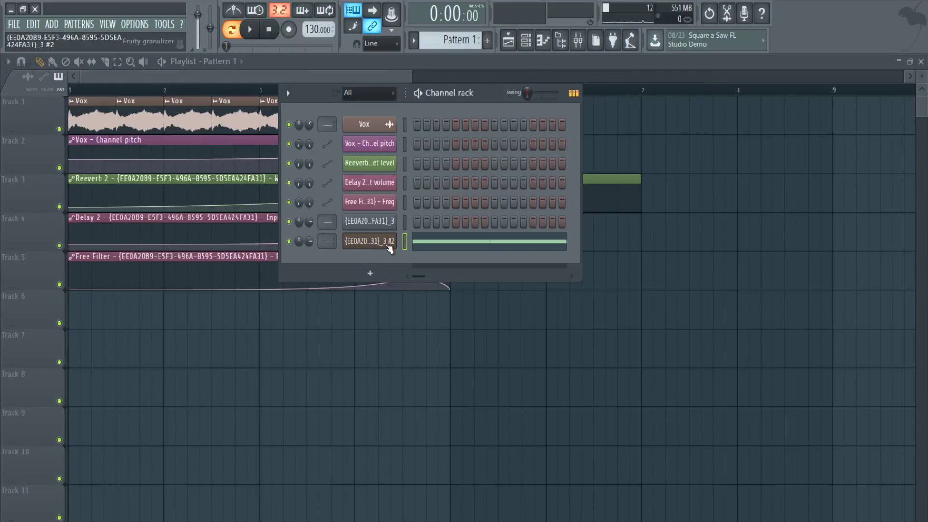
click(395, 245)
click(440, 242)
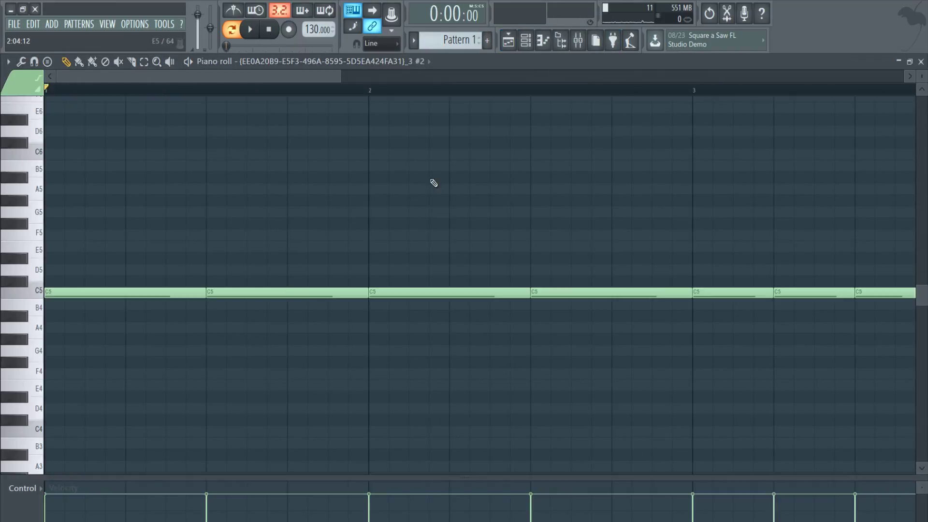
drag(340, 77, 676, 80)
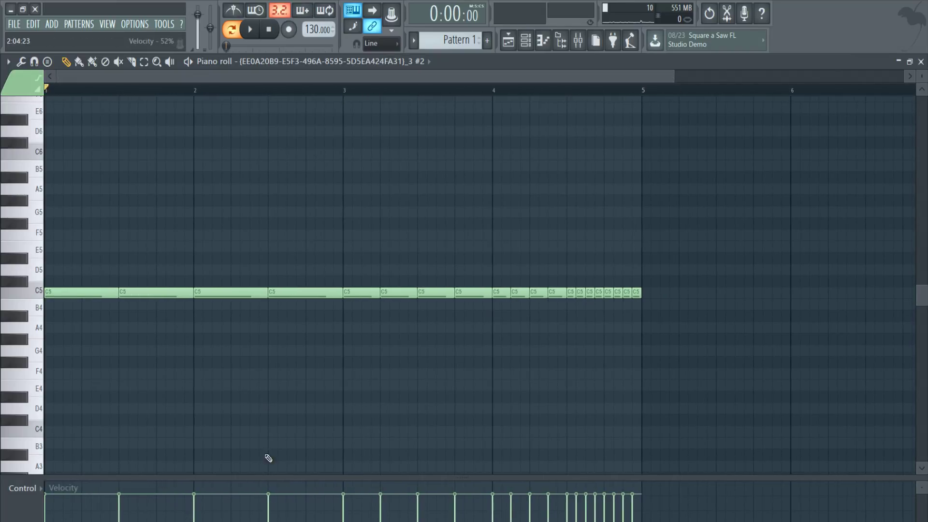
drag(53, 518, 301, 504)
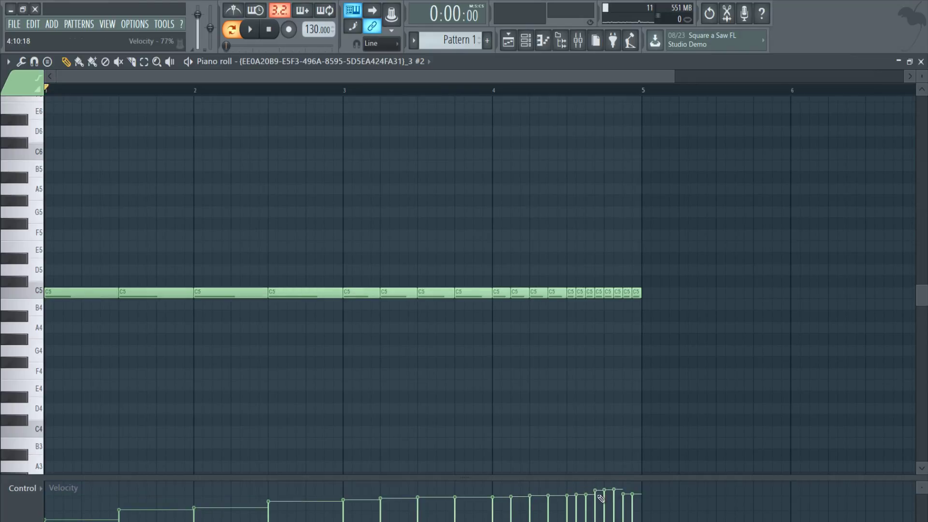
key(space)
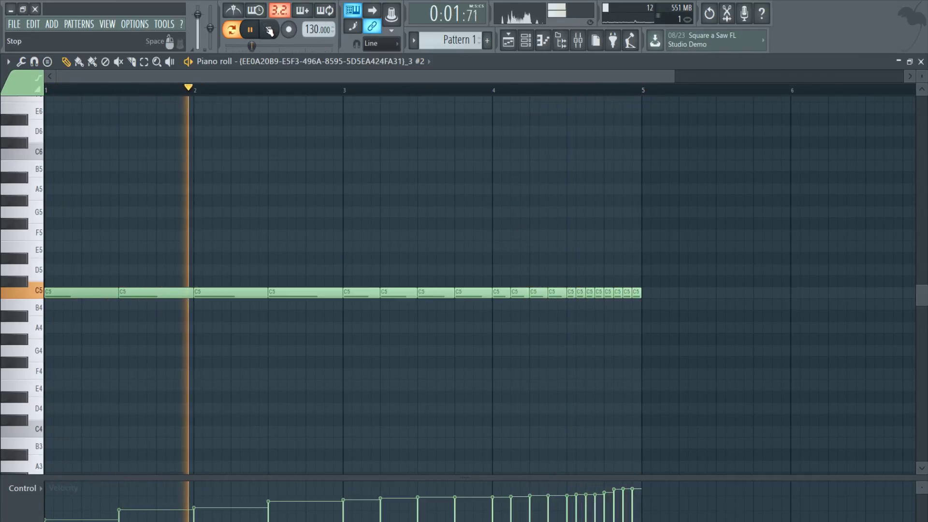
click(269, 30)
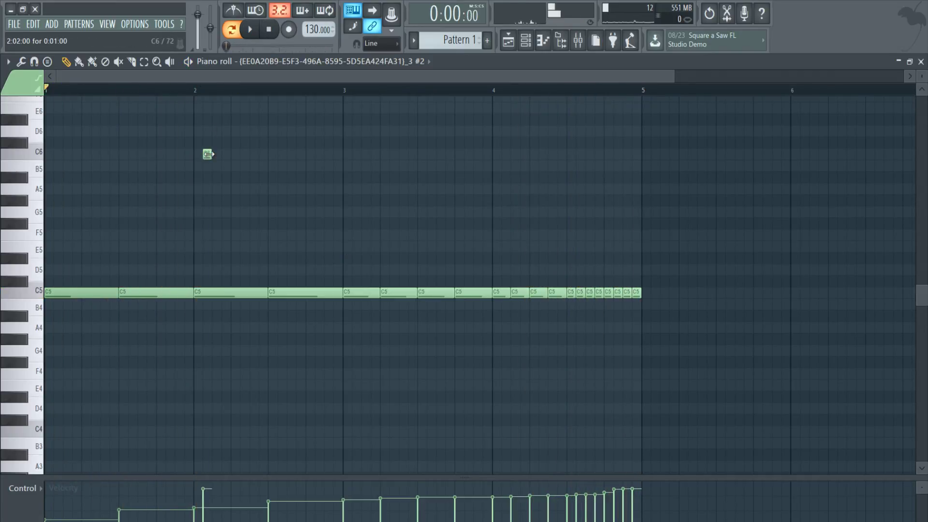
- Add a three-step C6 note at 2:02:00, turn on portamento for it, and preview the result from late in bar 1
double_click(226, 156)
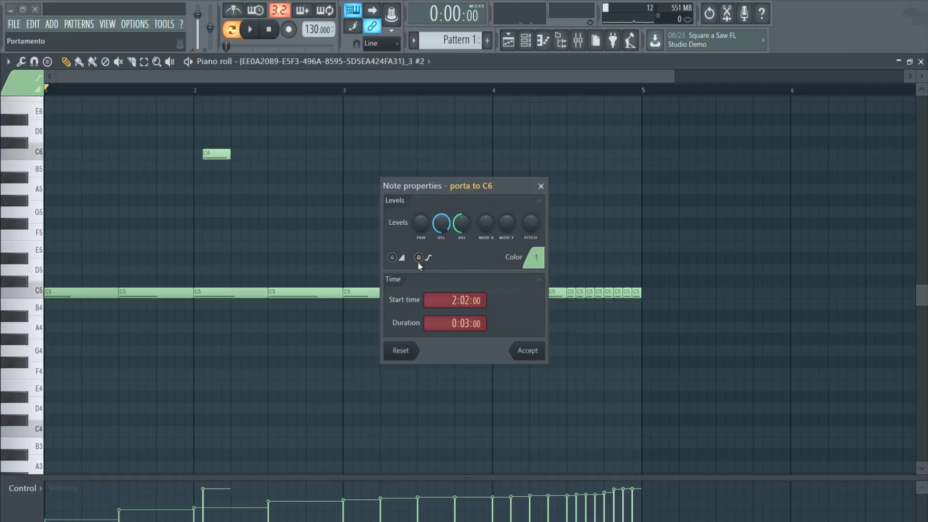
click(528, 351)
click(147, 89)
key(space)
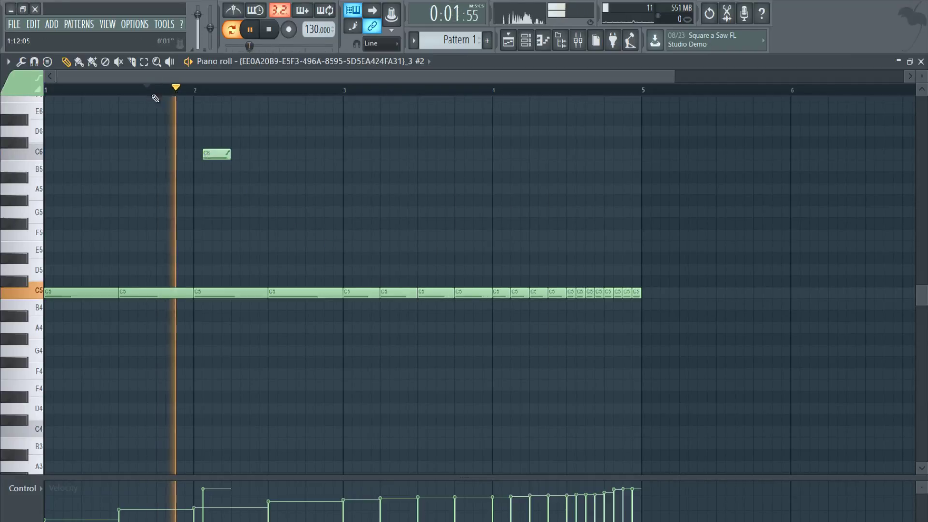
key(space)
- Move the C6 note to 2:06:00, change it from portamento to a slide note, and preview it
drag(223, 156, 259, 155)
double_click(259, 155)
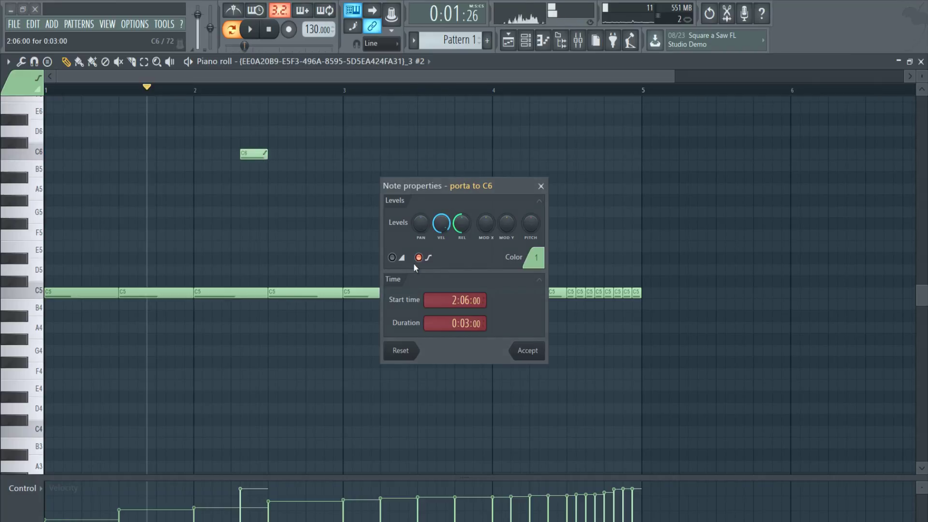
click(527, 360)
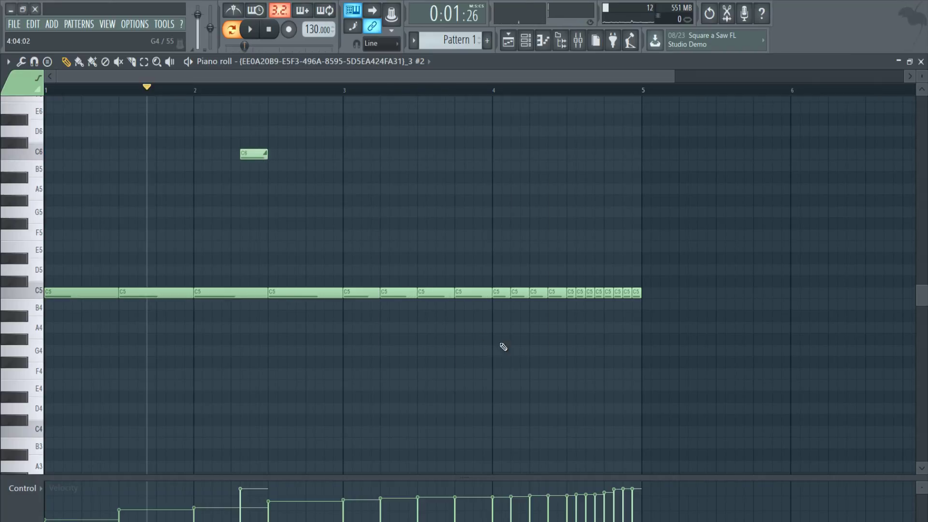
key(space)
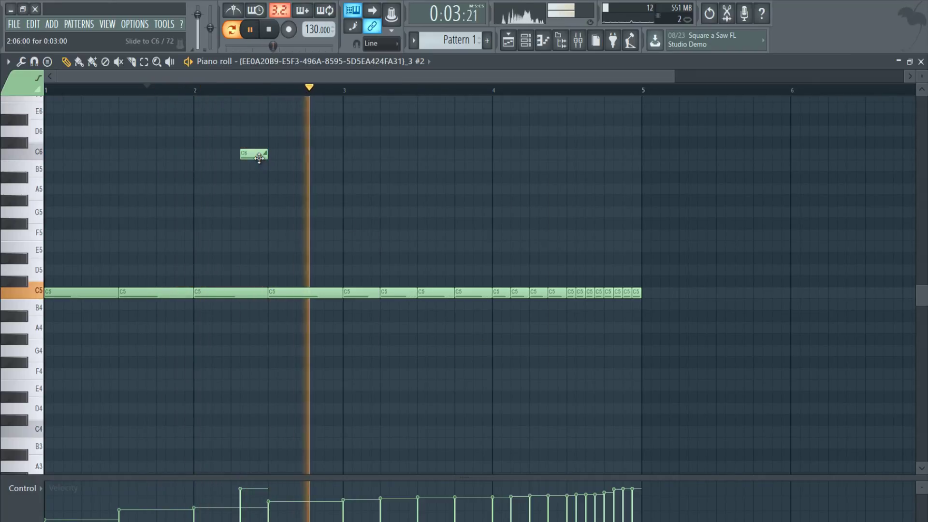
- Move the C6 slide note to 1:06:00, repeat it every half bar through bar 2, and preview the slides
key(space)
drag(244, 155, 95, 155)
key(space)
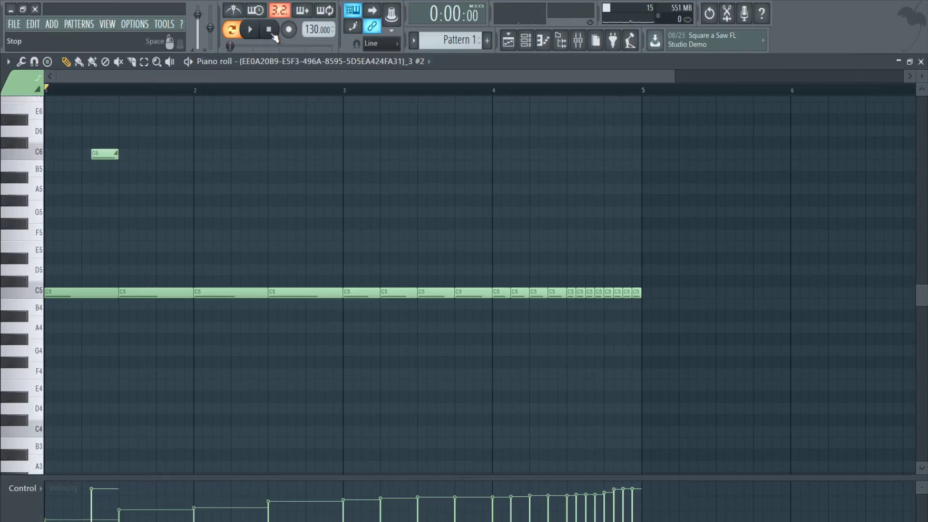
click(170, 154)
drag(170, 154, 180, 154)
key(space)
key(space)
drag(259, 178, 114, 155)
drag(168, 153, 317, 153)
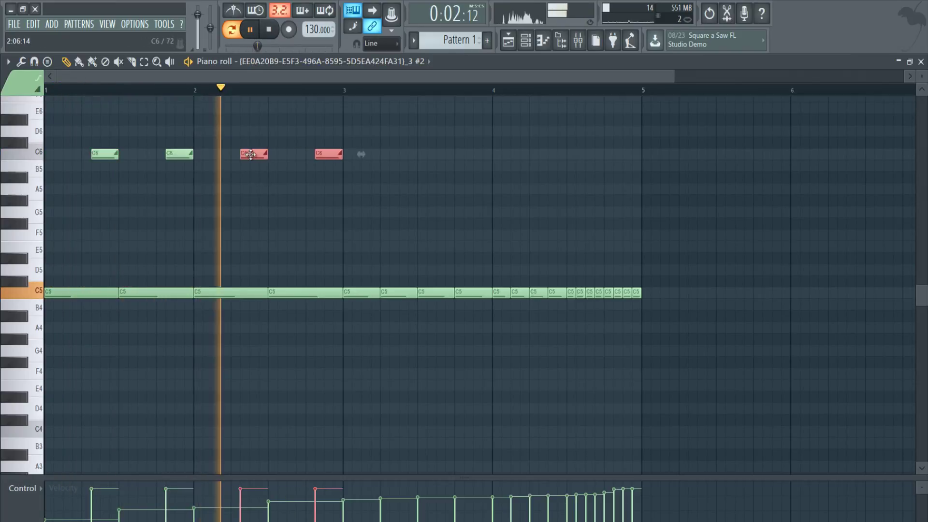
- Duplicate the C6 slide notes across bars 3 and 4 and preview the full four-bar roll
mouse_move(419, 205)
mouse_down()
mouse_move(91, 150)
mouse_move(416, 151)
mouse_move(404, 150)
mouse_up()
key(ctrl+d)
drag(664, 194, 408, 156)
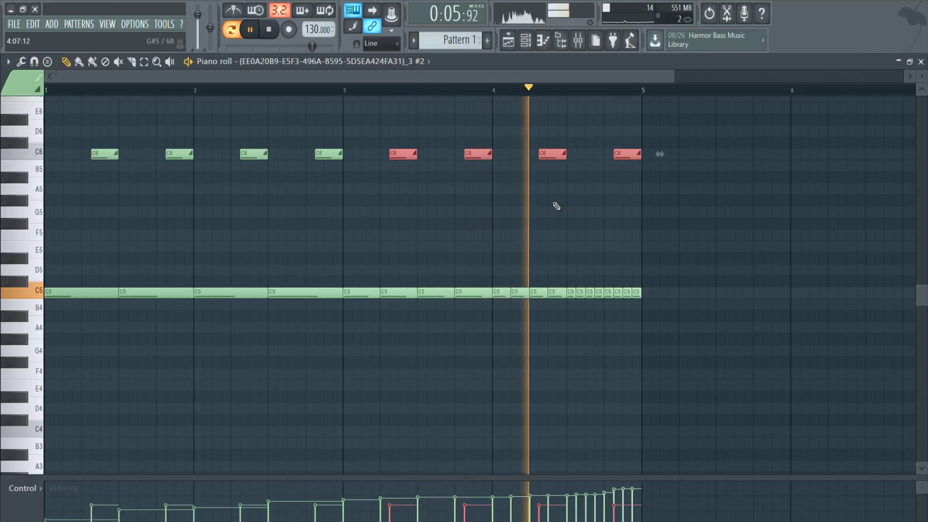
key(space)
key(ctrl+d)
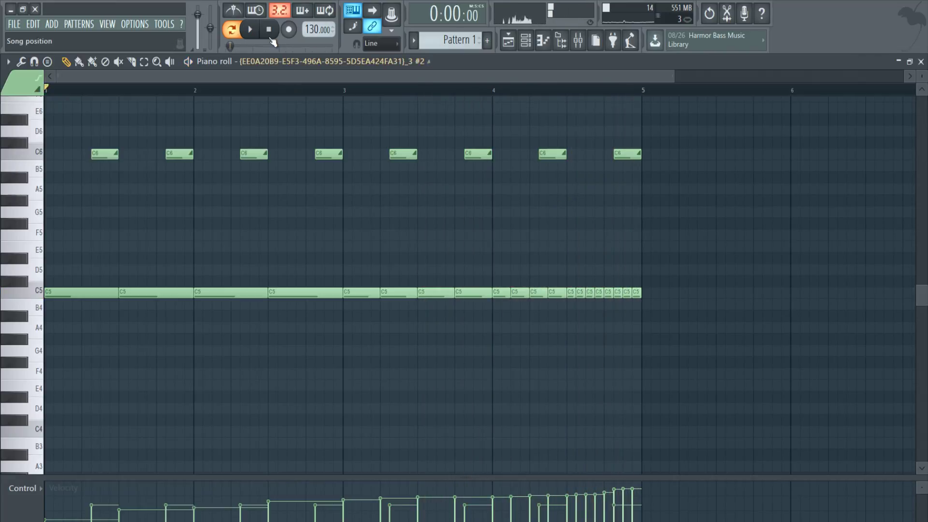
- Delete all the C6 slide notes, keeping only the C5 roll
drag(667, 205, 100, 115)
key(Delete)
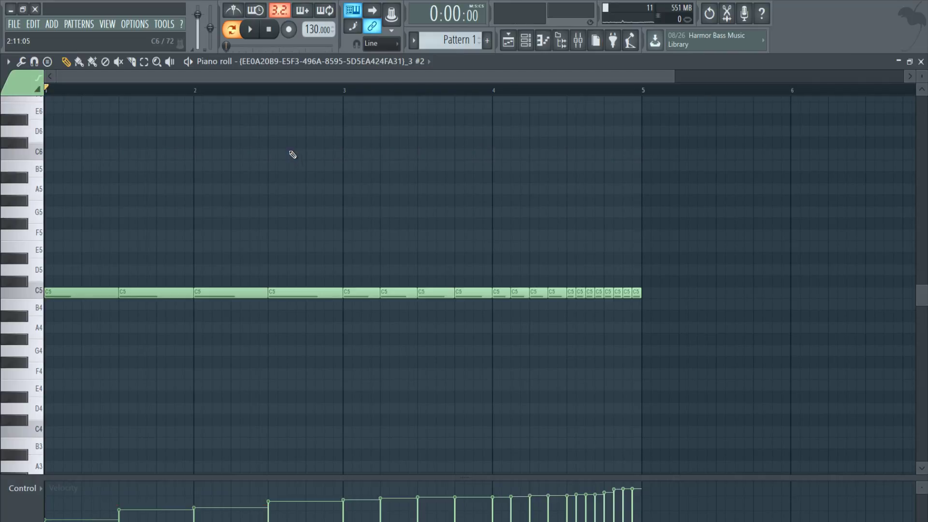
- Place Pattern 1 at the start of Track 6 in the playlist
click(511, 42)
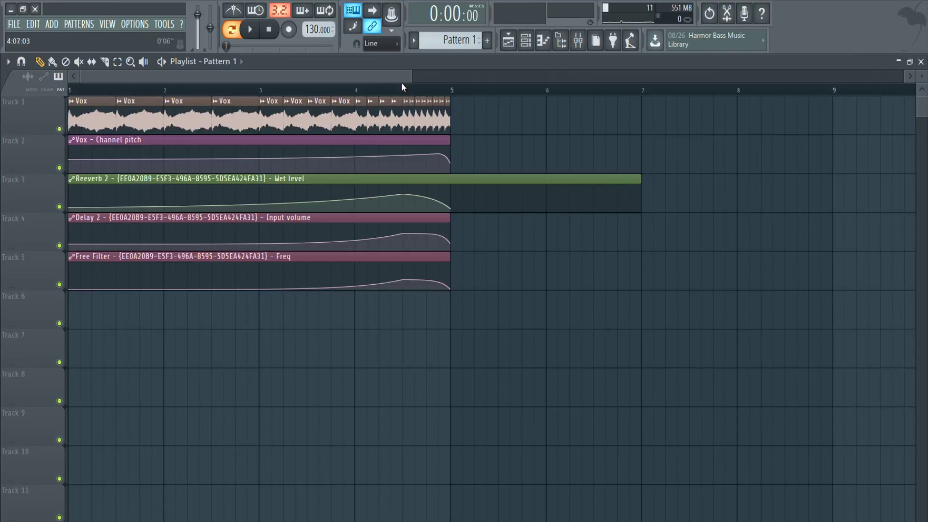
drag(413, 73, 361, 73)
click(411, 312)
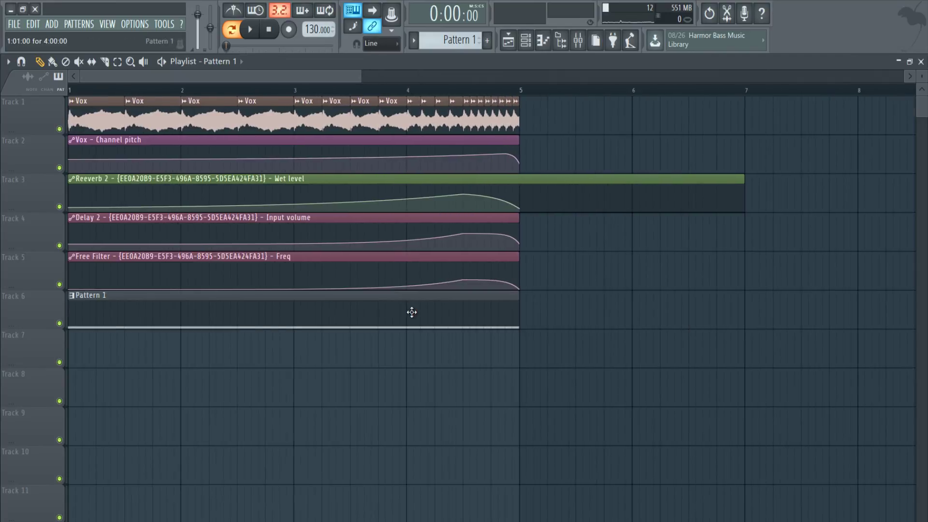
- Create an automation clip for the channel pitch of the vocal channel ending in _3 #2
click(534, 48)
click(373, 240)
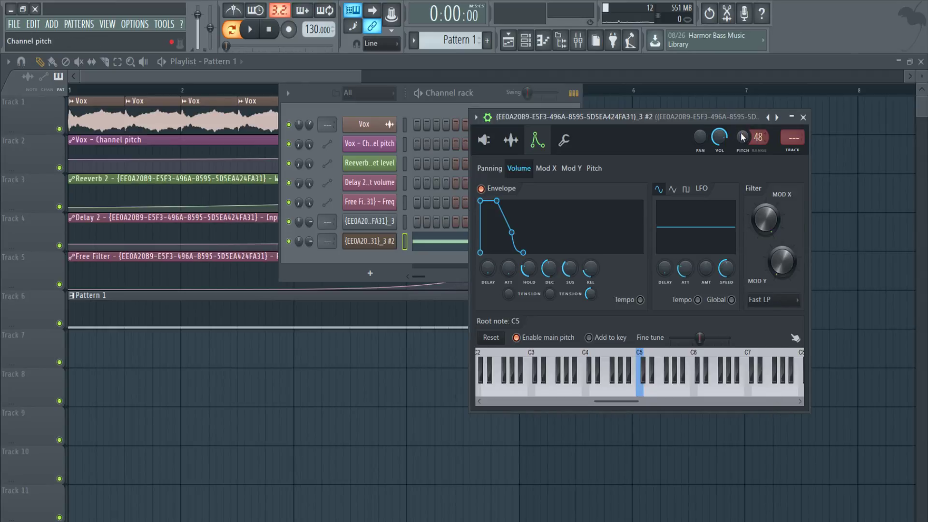
right_click(742, 138)
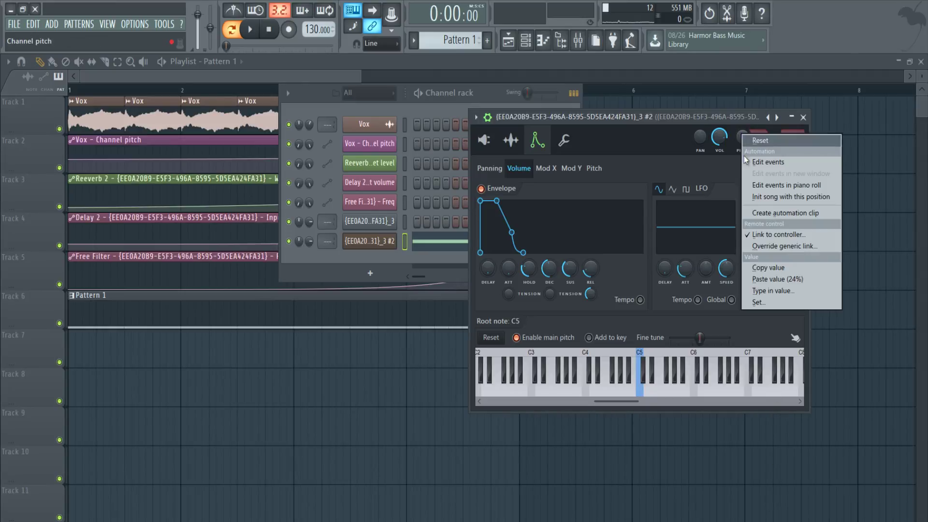
click(773, 212)
click(803, 117)
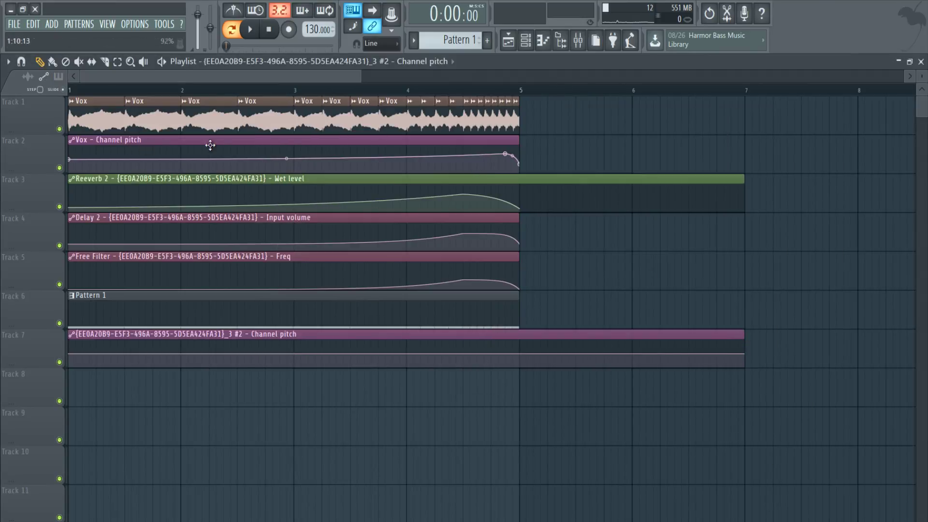
- Copy the automation state of the Vox - Channel pitch clip on Track 2
double_click(82, 141)
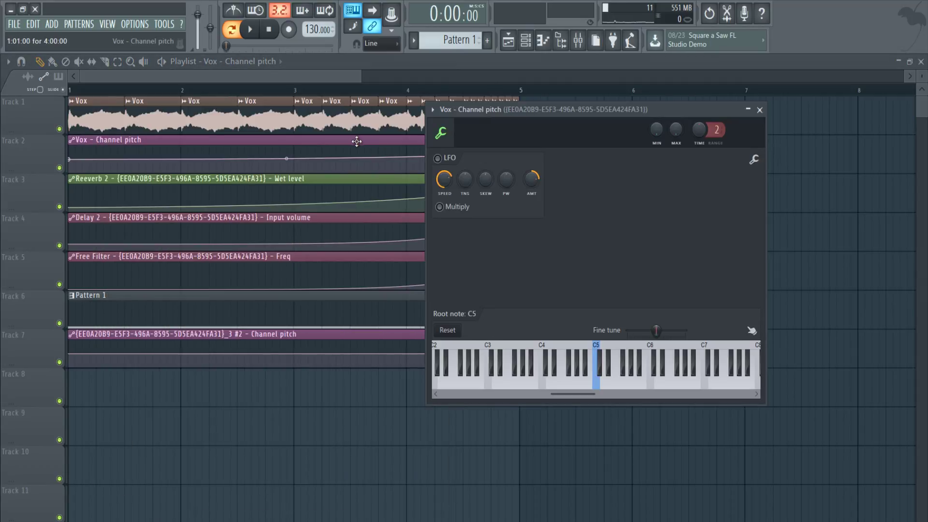
click(754, 162)
click(774, 177)
click(759, 110)
- Paste the copied pitch curve into the _3 #2 - Channel pitch automation clip on Track 7
click(422, 332)
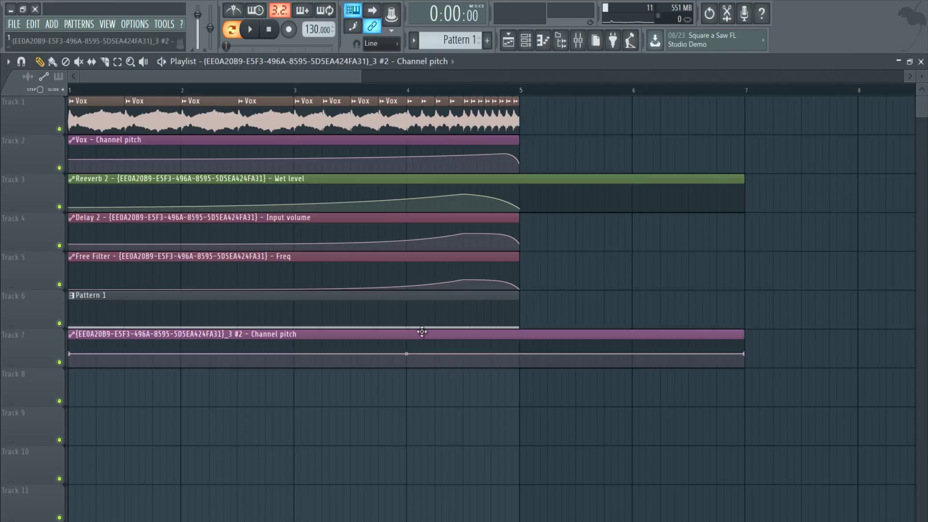
double_click(421, 332)
drag(341, 176, 709, 137)
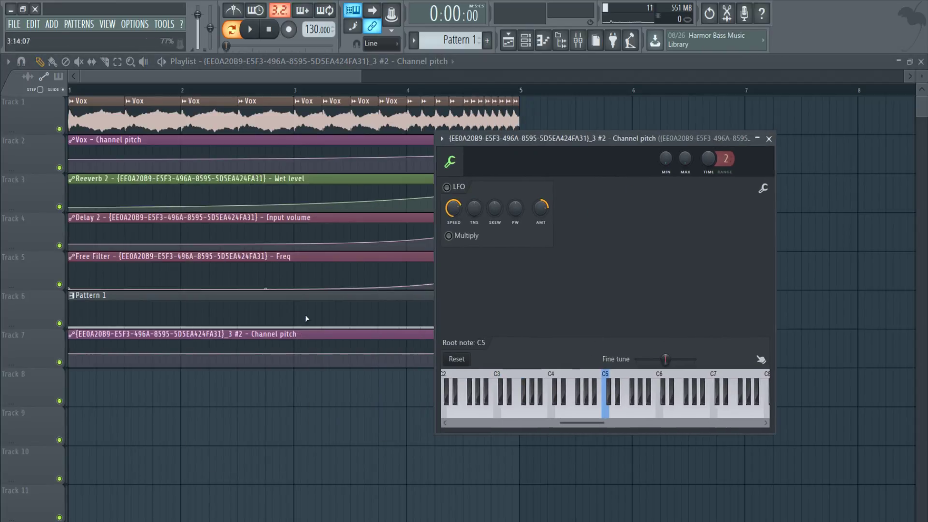
click(767, 191)
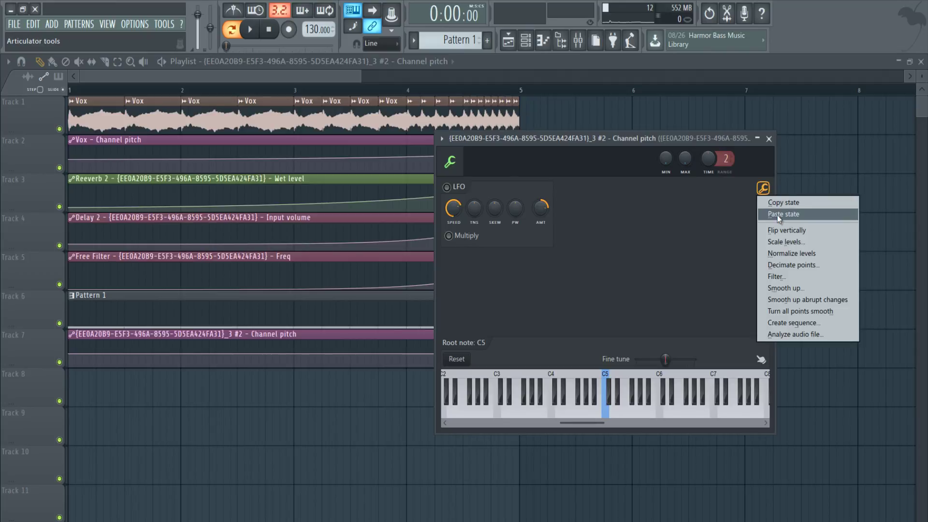
click(776, 211)
click(769, 139)
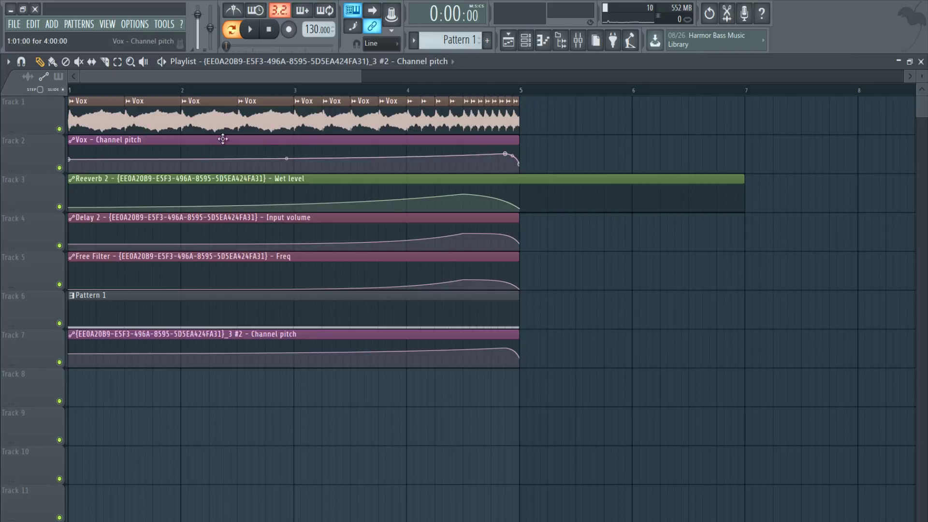
- Mute Tracks 1 and 2, switch to song mode, and play the Pattern 1 roll with its automation
click(60, 168)
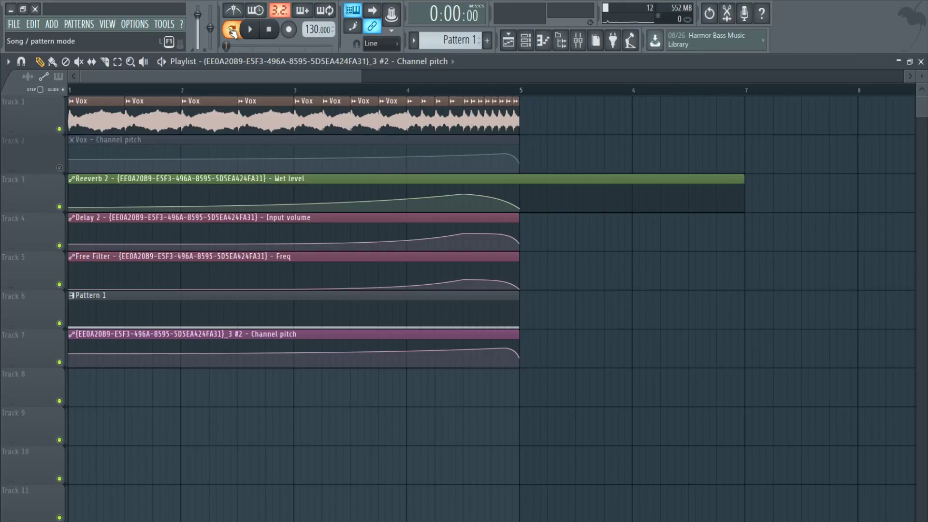
click(60, 129)
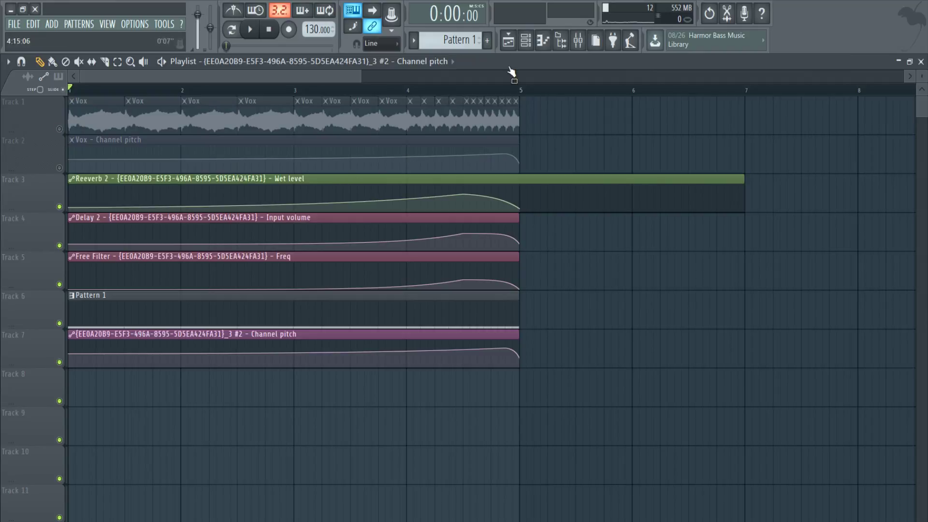
click(526, 40)
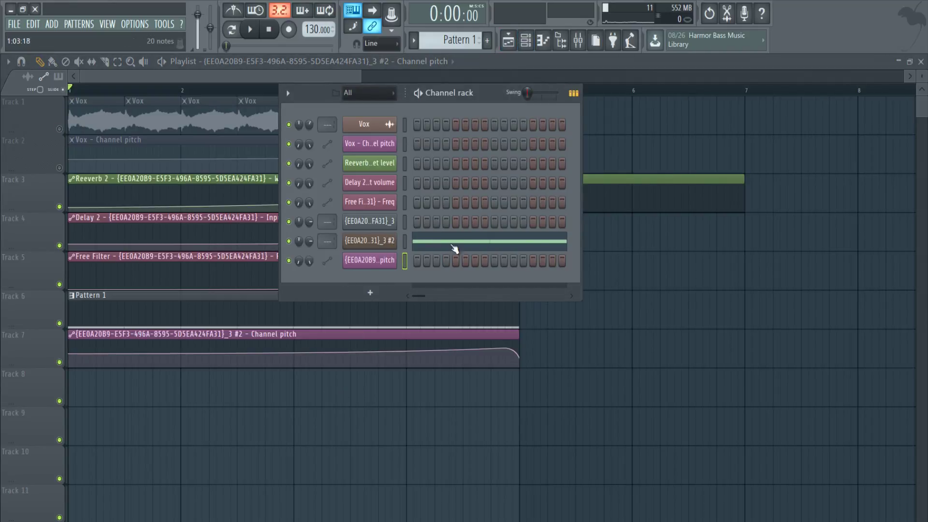
key(F6)
key(space)
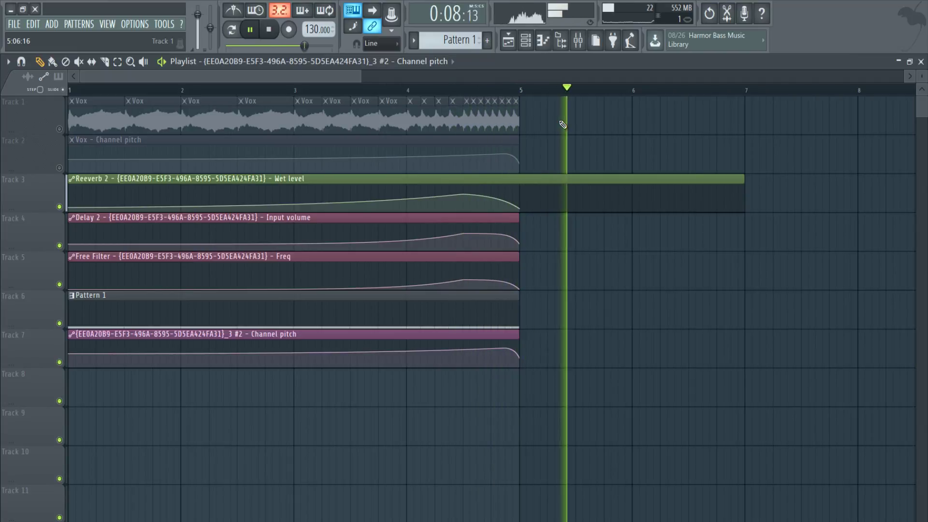
- Stop playback and shorten the Reeverb 2 Wet level automation clip to end at bar 6
key(space)
key(F5)
click(508, 42)
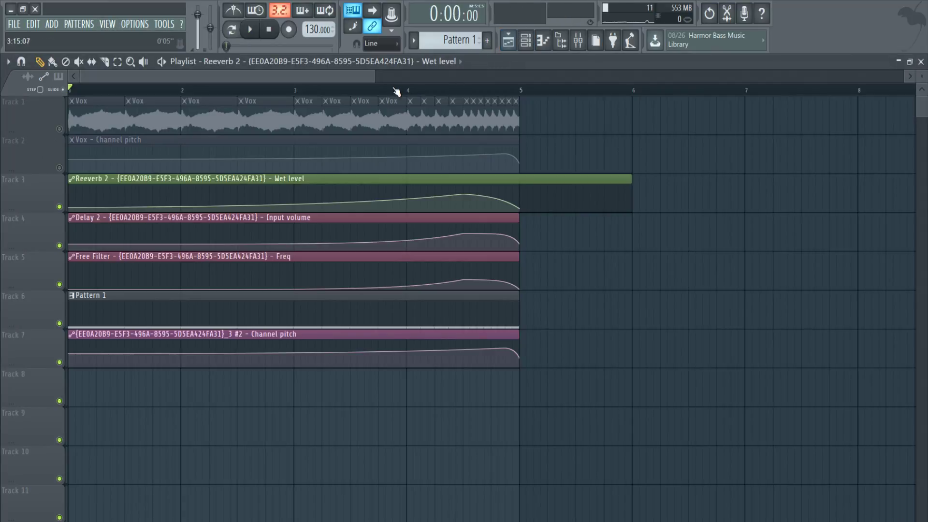
drag(376, 76, 284, 65)
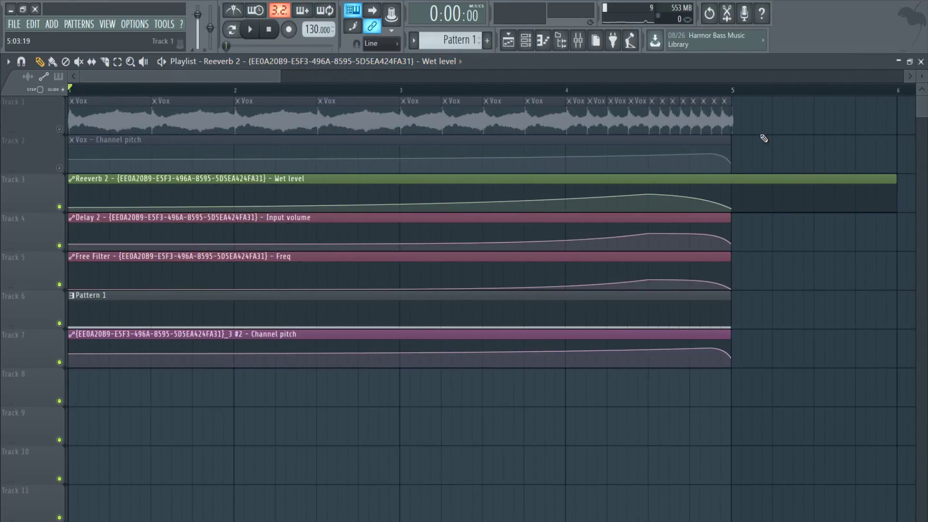